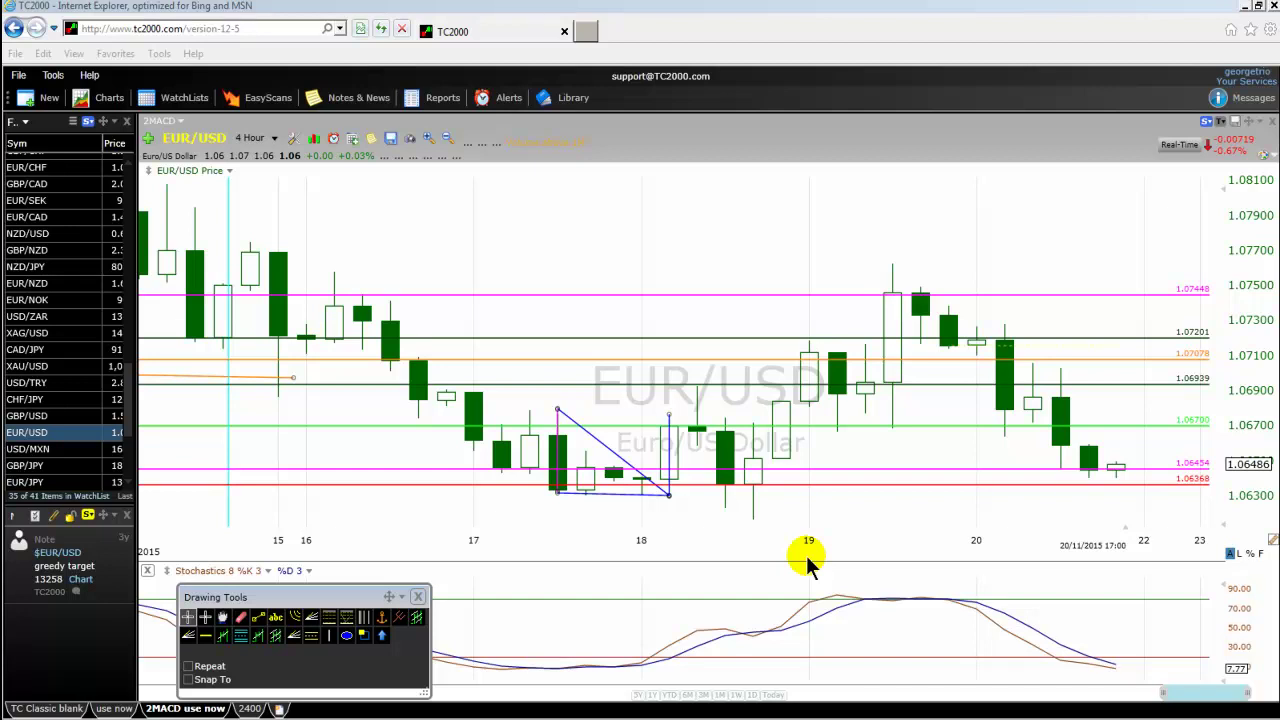
- Draw three connected trend lines in the empty area above the 17 November candles, forming an up-down-up zigzag
left_click(258, 617)
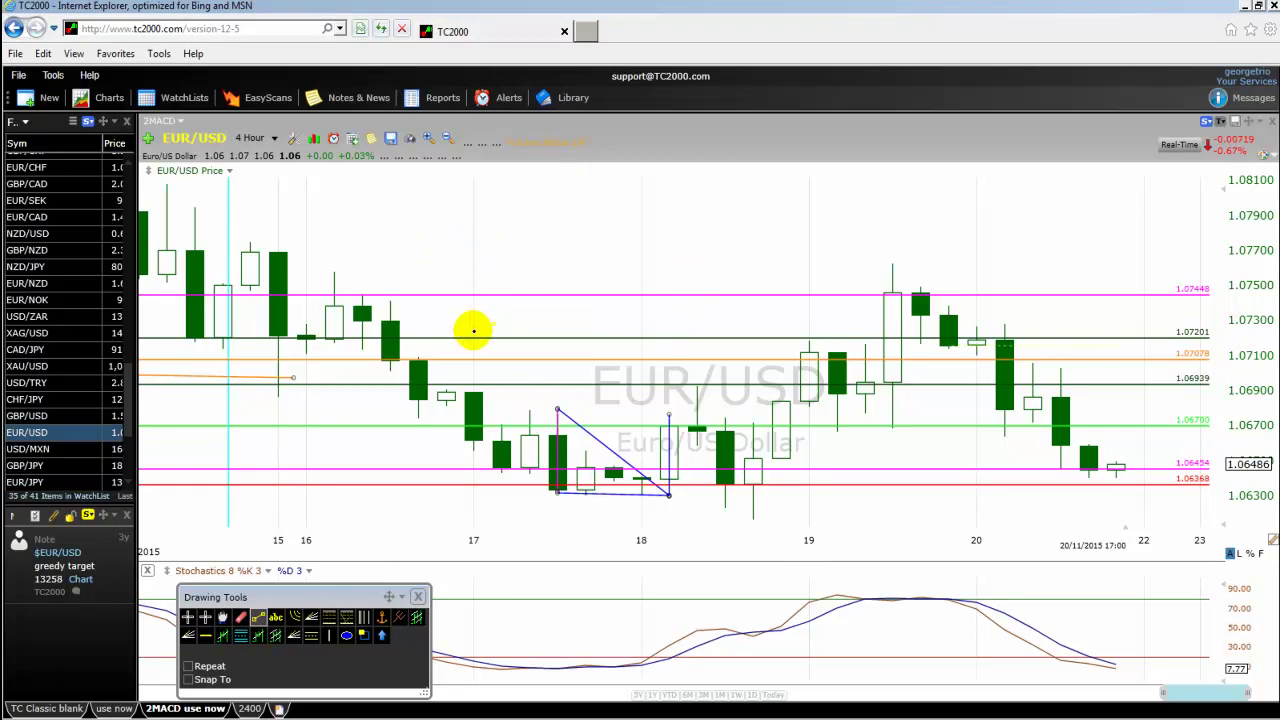
mouse_move(474, 319)
left_mouse_down()
mouse_move(517, 294)
mouse_move(550, 243)
mouse_move(530, 253)
left_mouse_up()
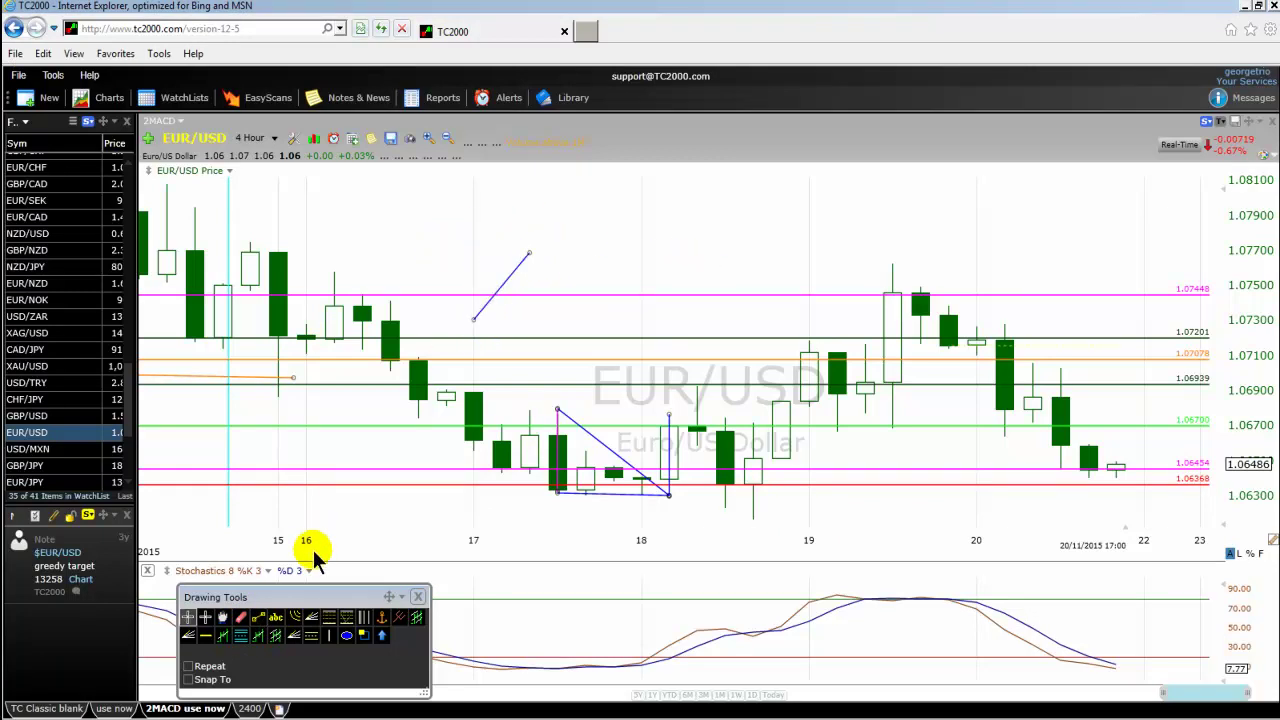
left_click(258, 617)
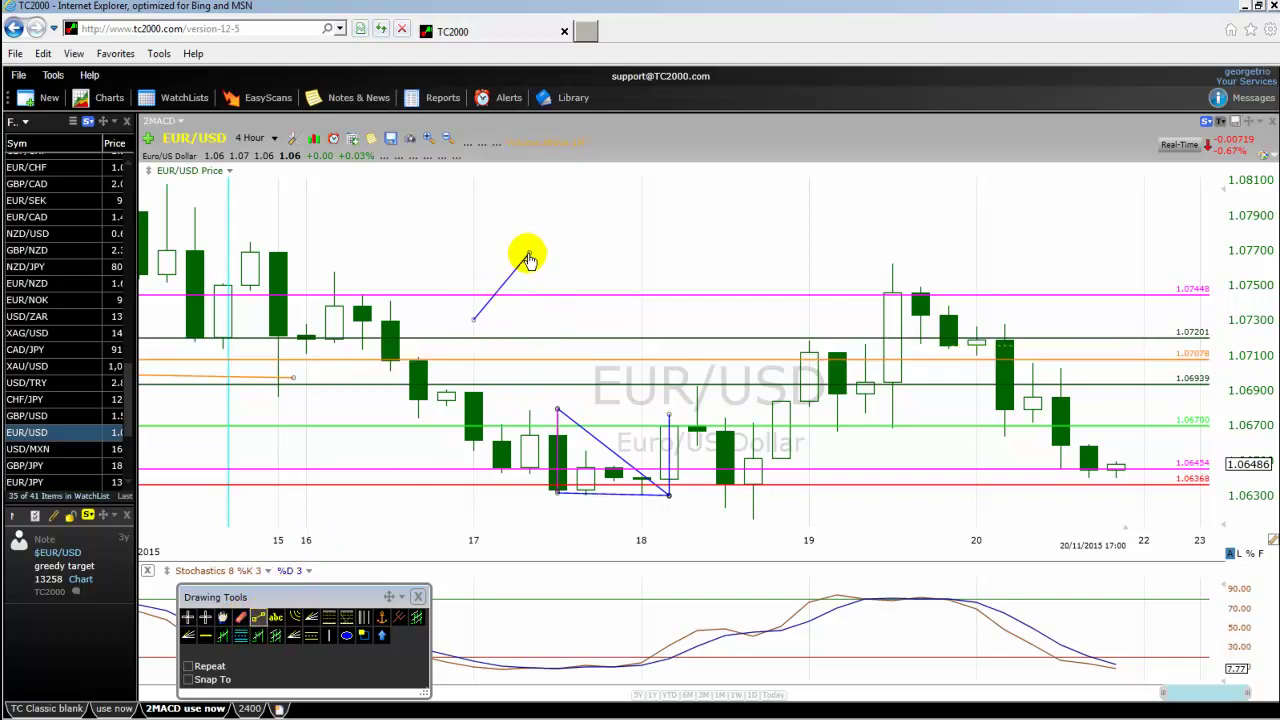
left_click_drag(529, 254, 558, 298)
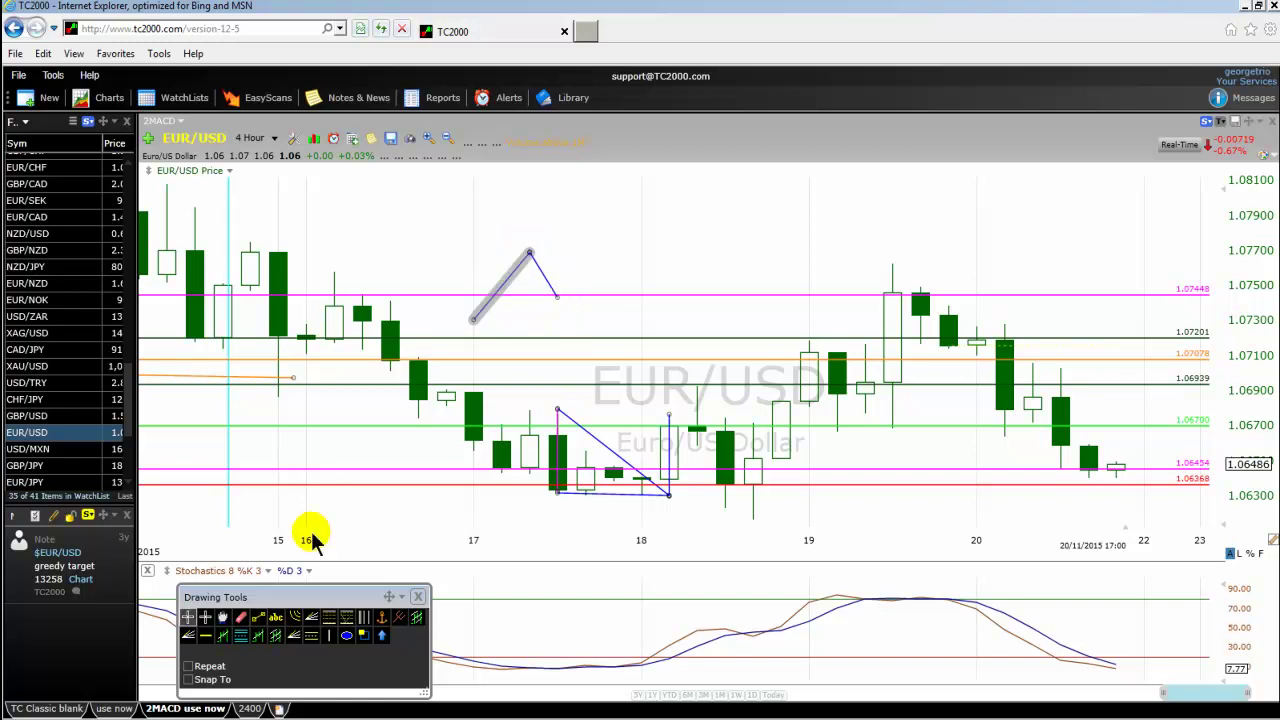
left_click(258, 617)
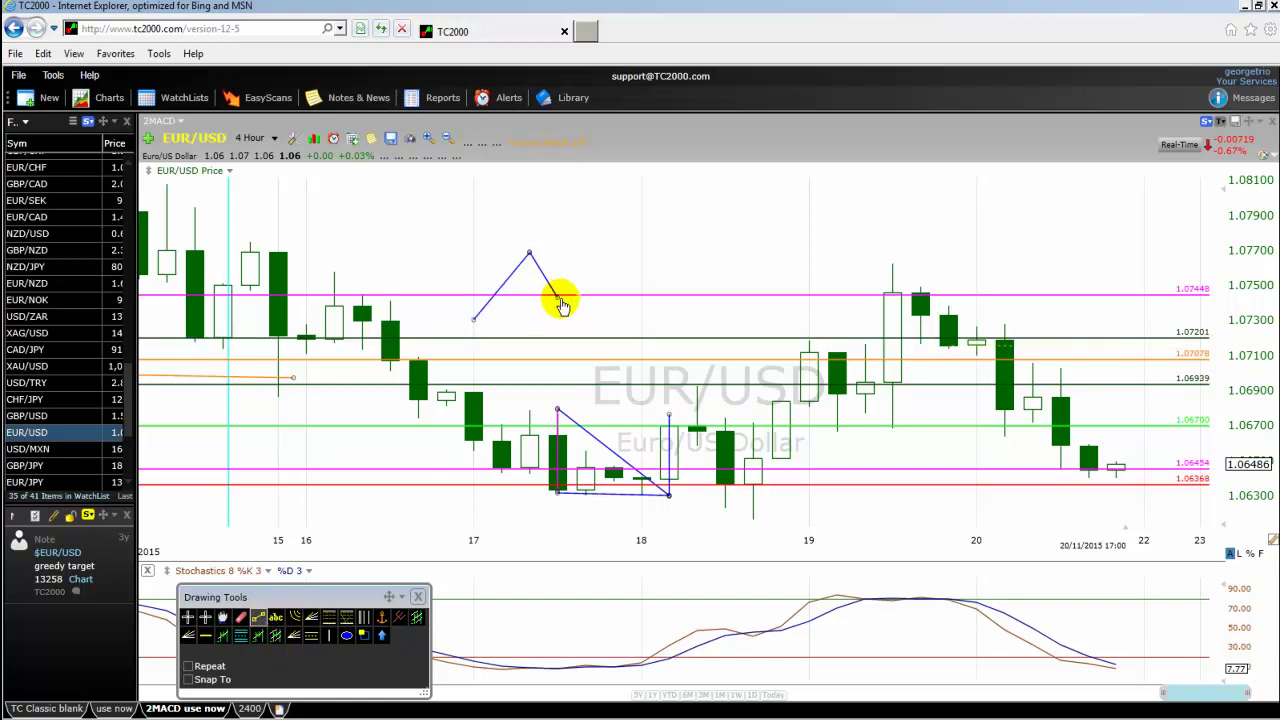
left_click_drag(557, 297, 612, 206)
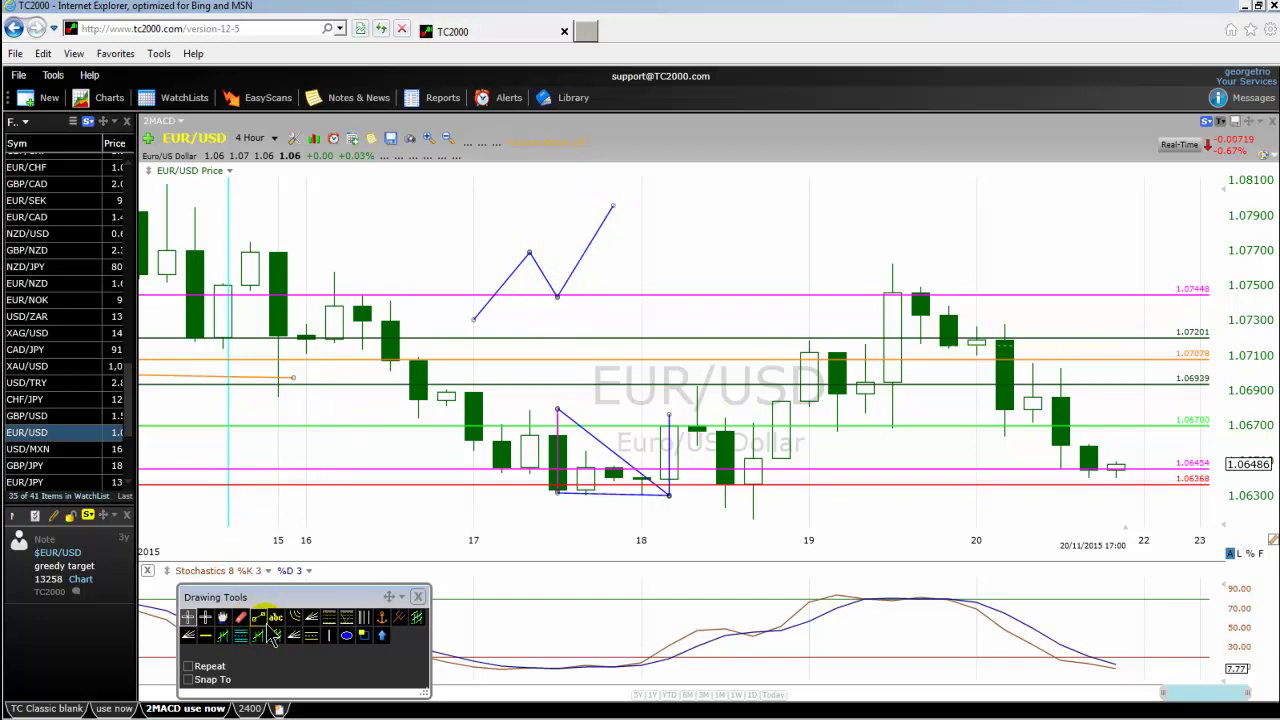
- Draw a Fibonacci retracement over the zigzag's first rising leg, from its peak down to its starting point
left_click(329, 617)
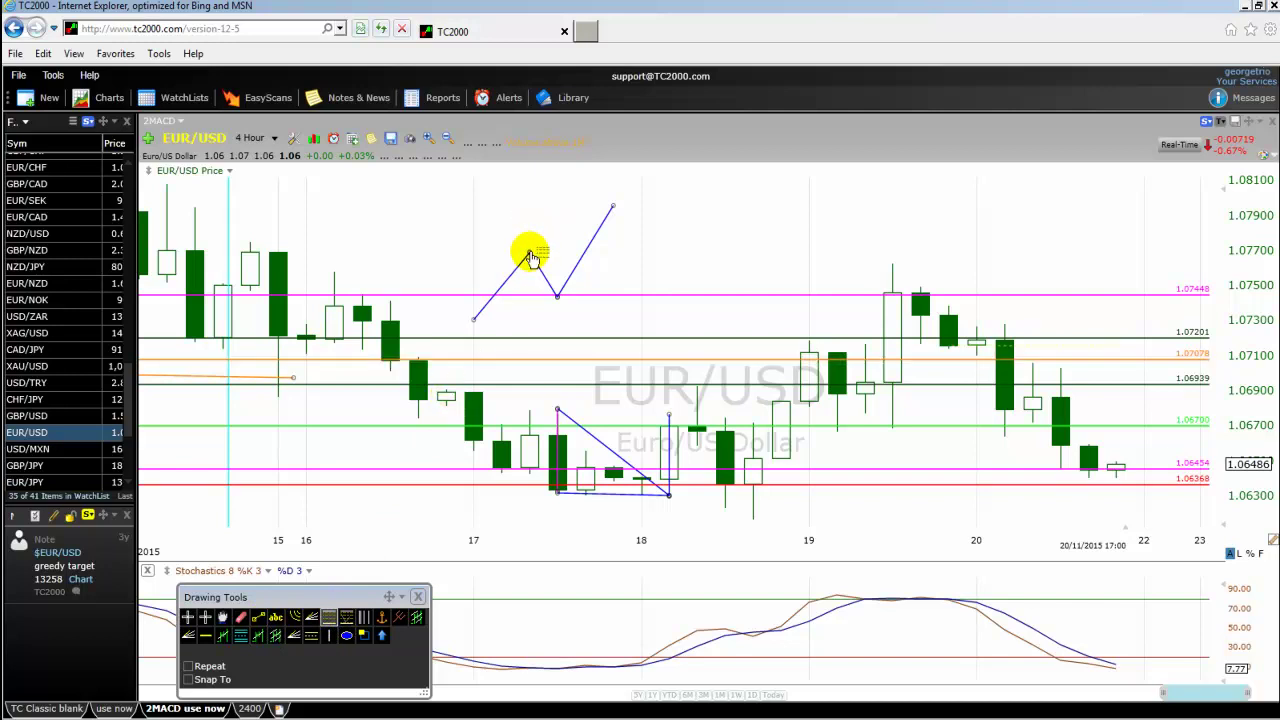
left_click_drag(529, 256, 473, 320)
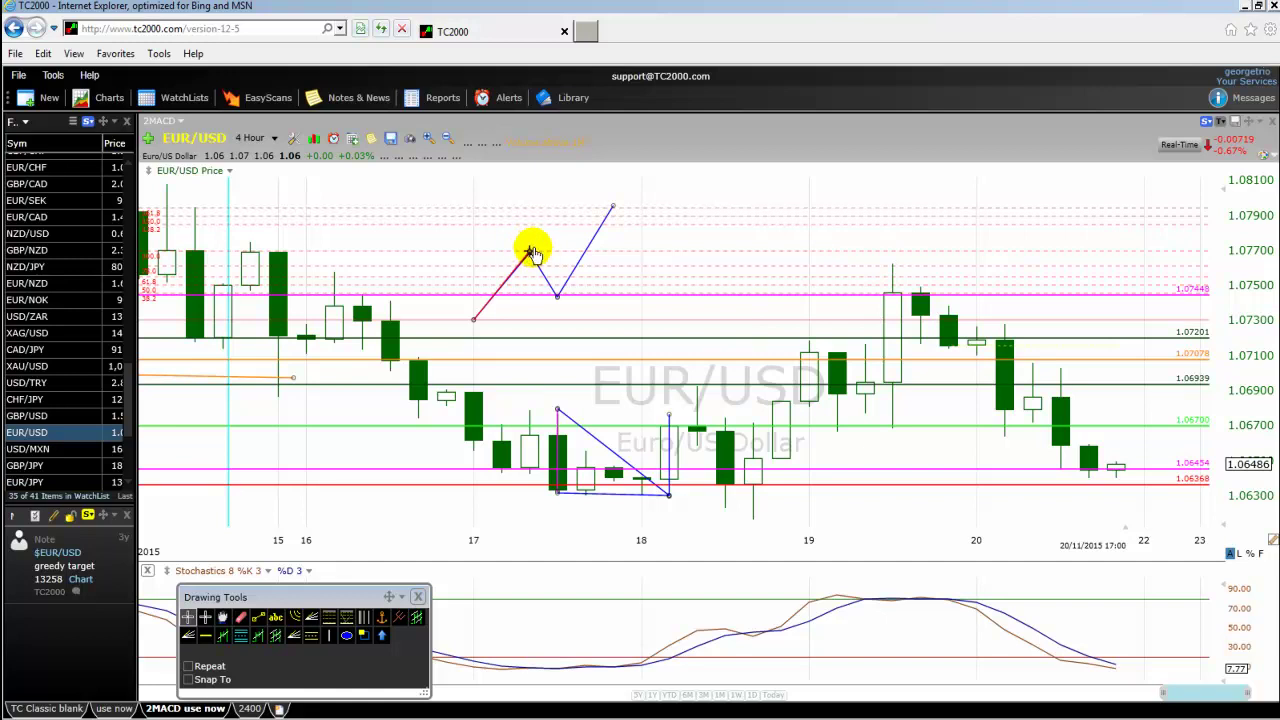
left_click(607, 226)
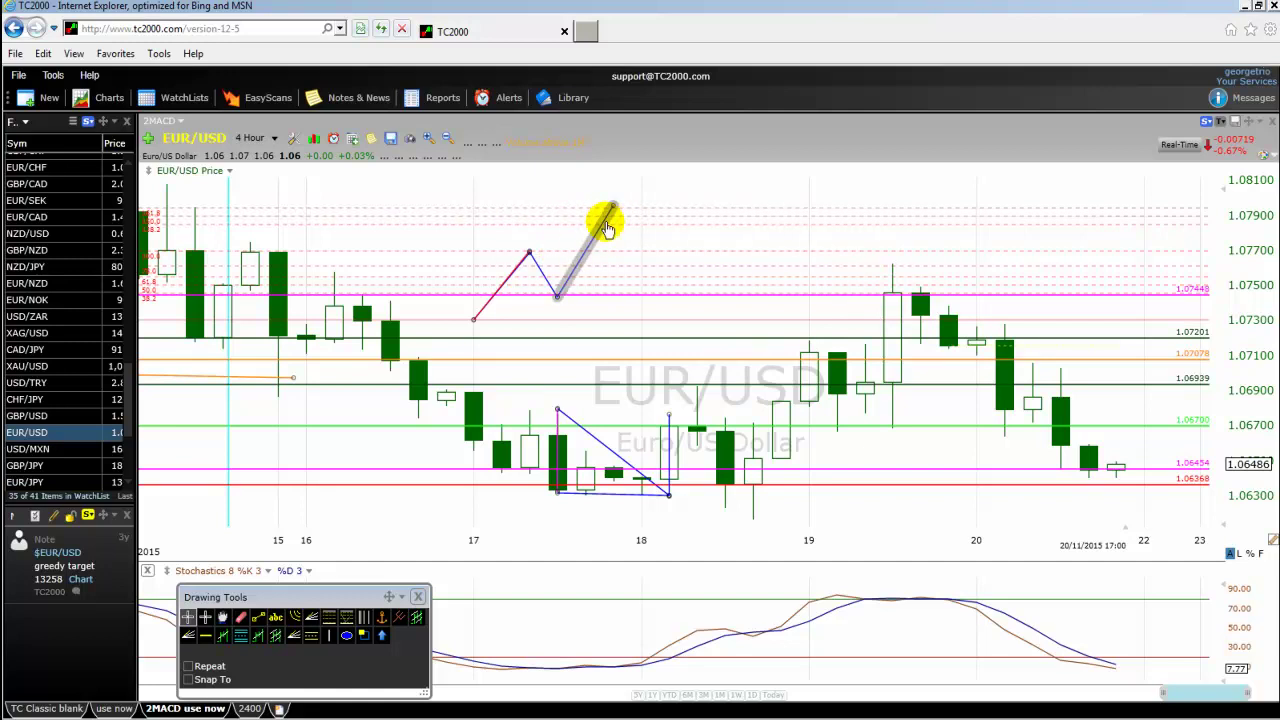
- Delete the Fibonacci retracement and all three zigzag trend lines from the chart
right_click(507, 281)
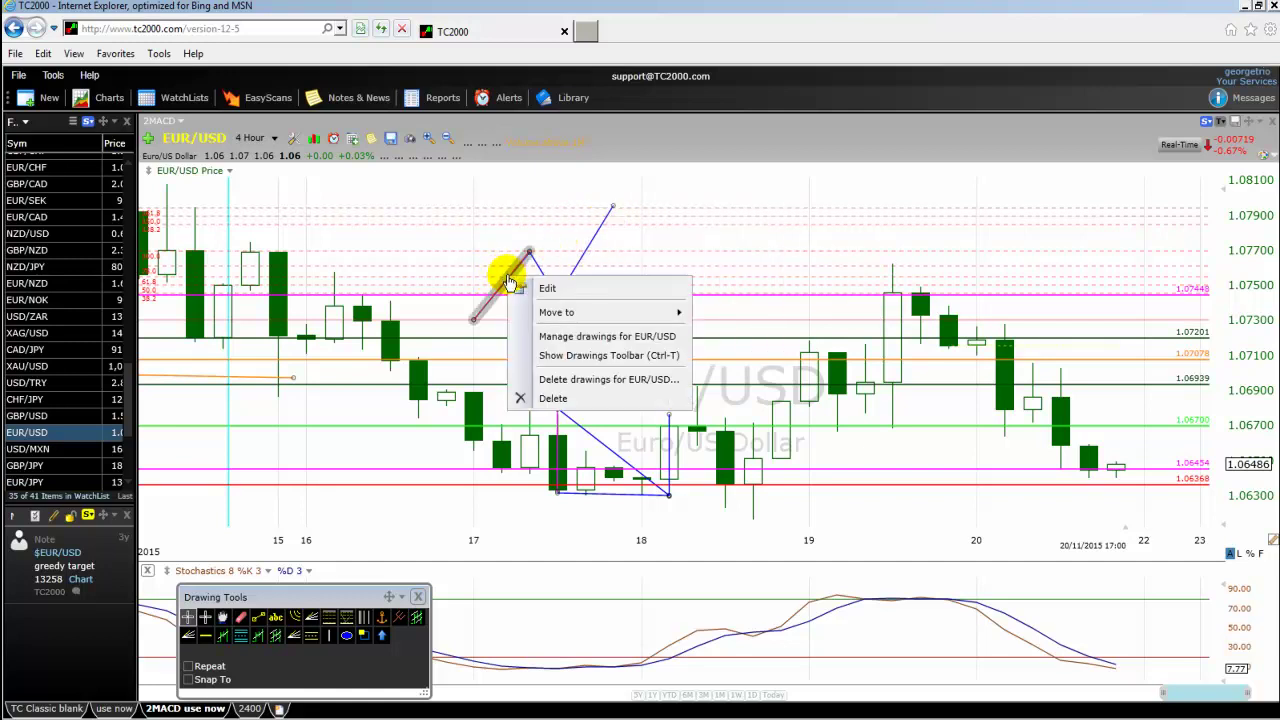
left_click(553, 400)
right_click(517, 278)
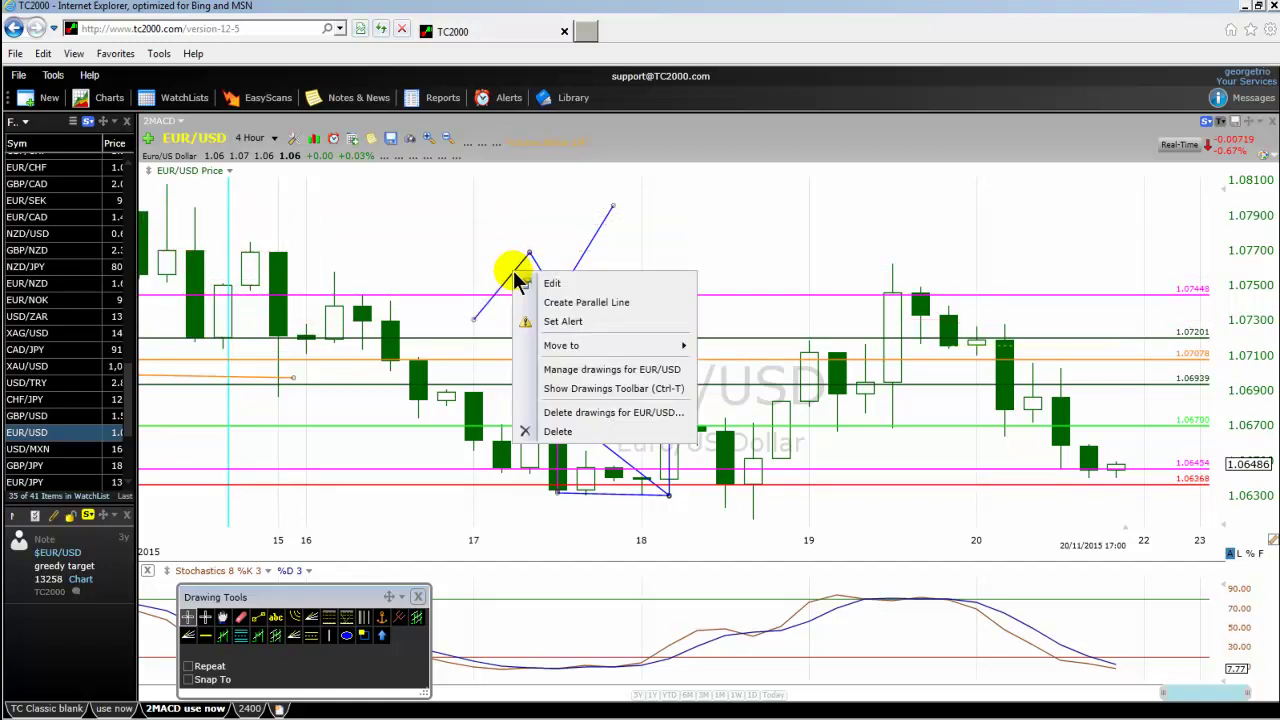
left_click(555, 431)
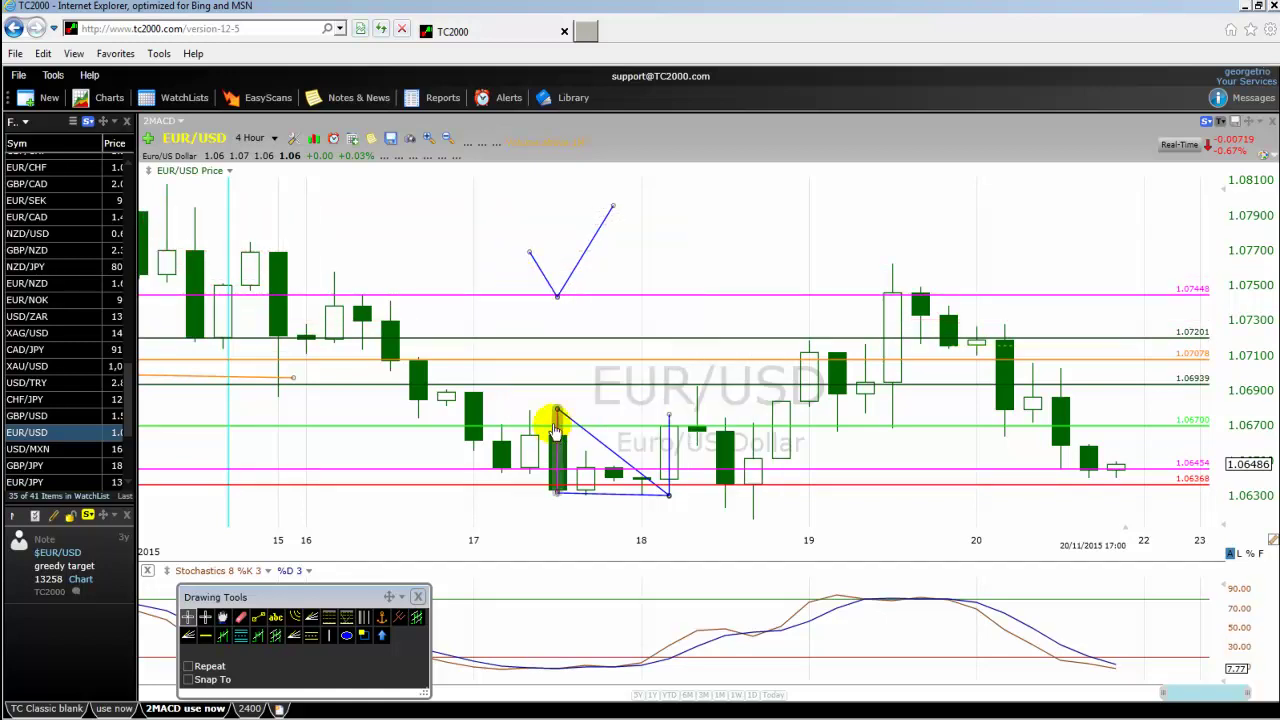
right_click(542, 271)
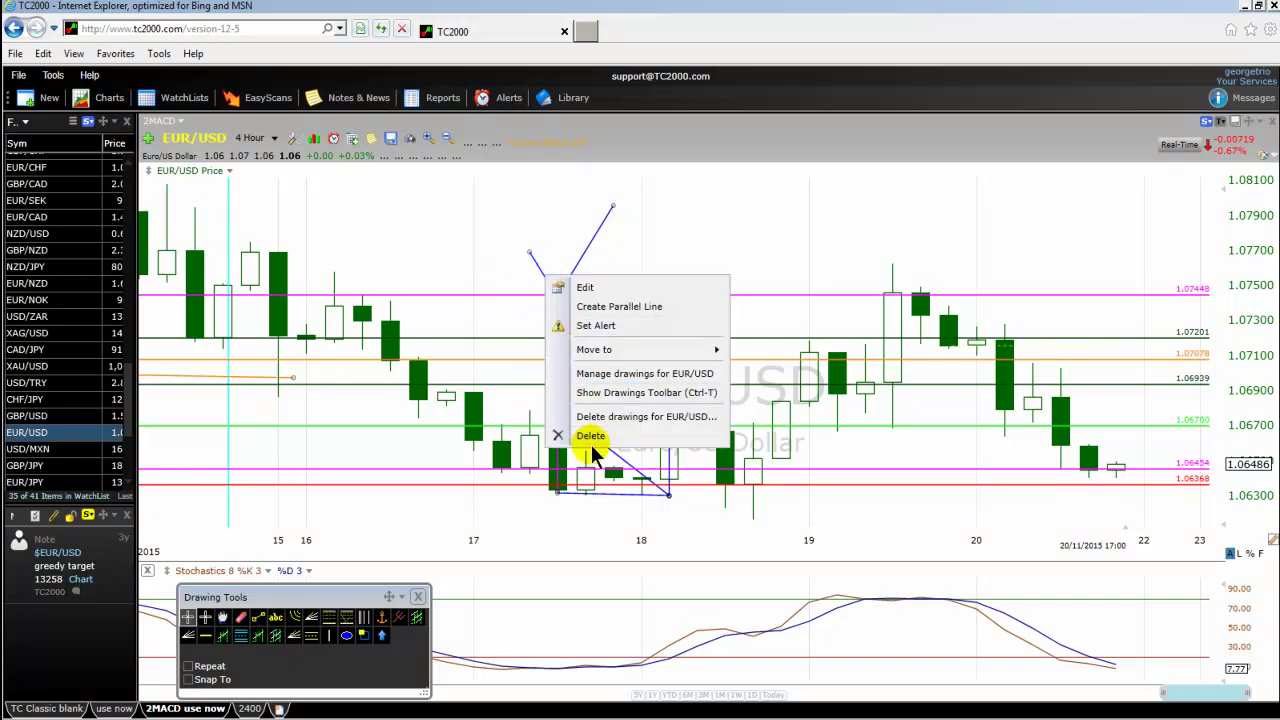
left_click(591, 440)
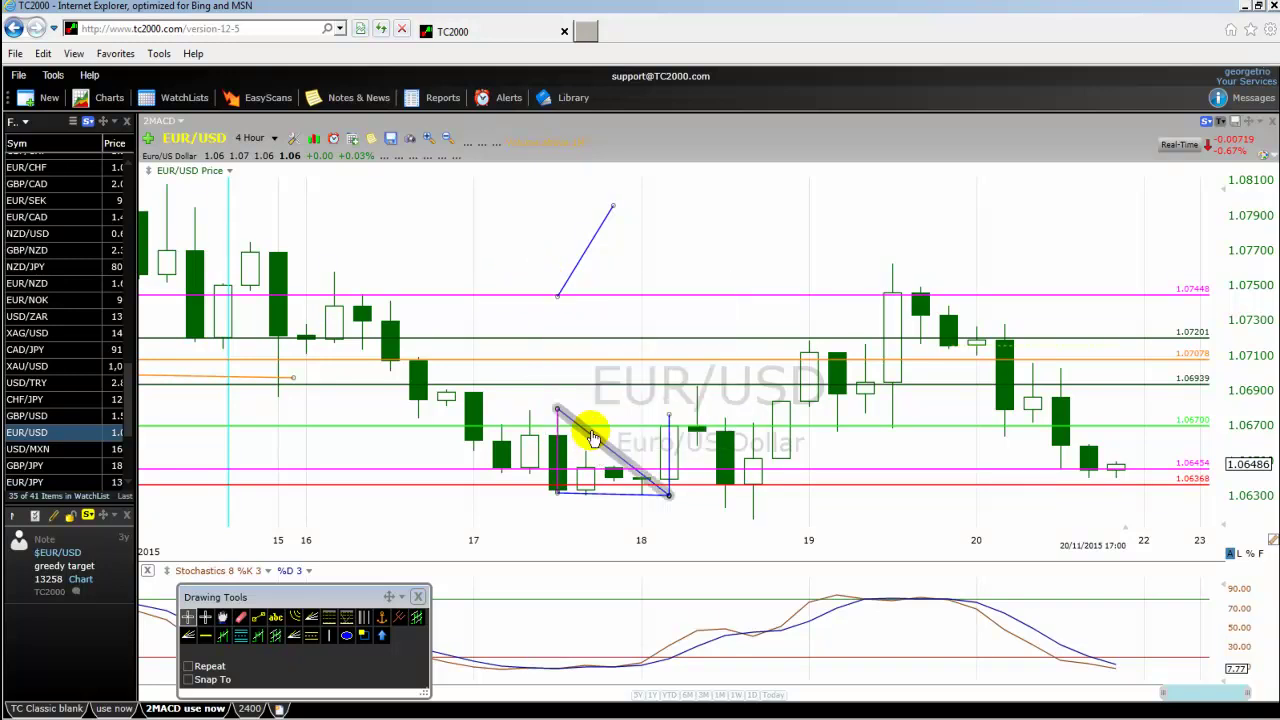
right_click(584, 262)
left_click(630, 417)
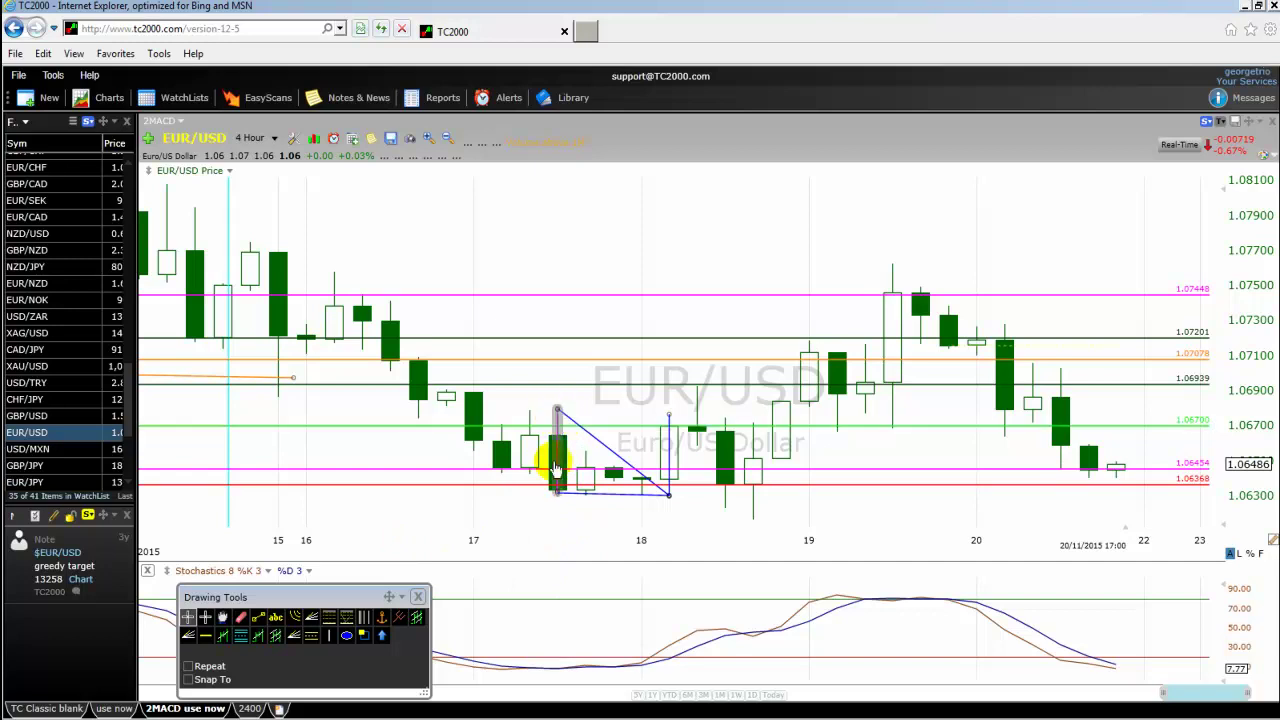
- Nudge the vertical blue trend line on the 18 November rising candle slightly upward
scroll(267, 200, "down", 2)
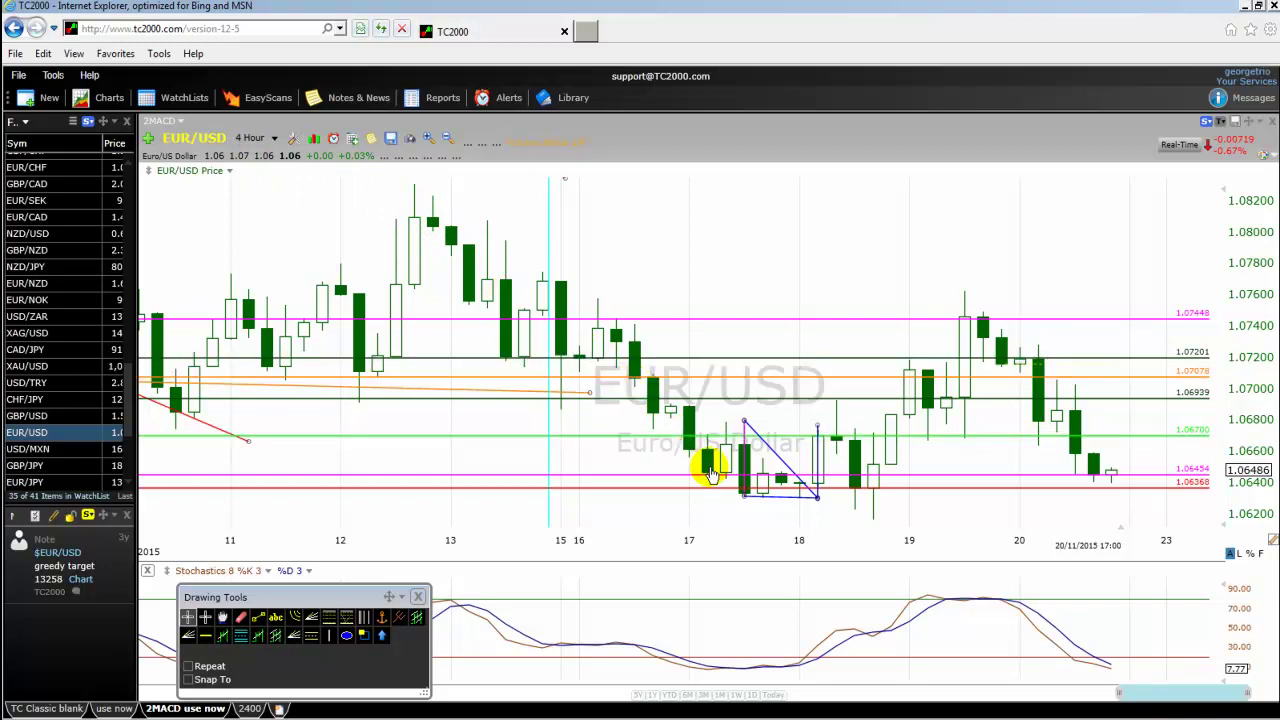
scroll(693, 525, "up", 1)
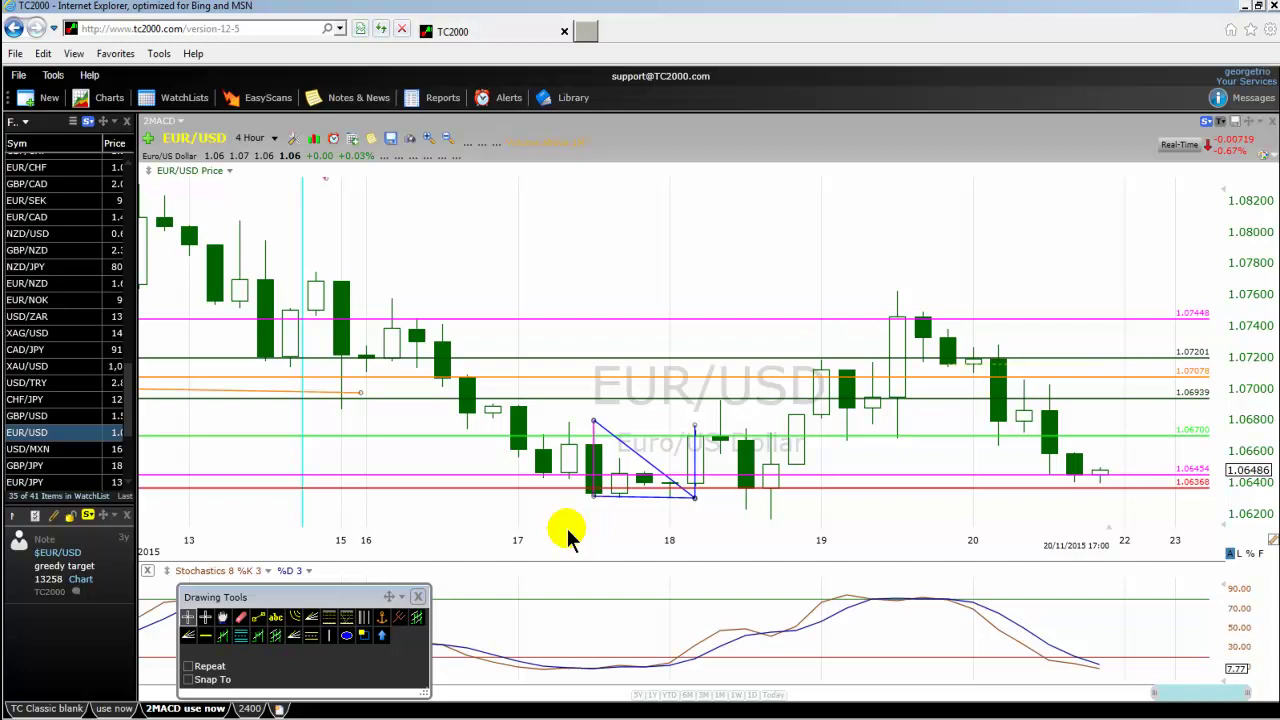
scroll(283, 254, "up", 5)
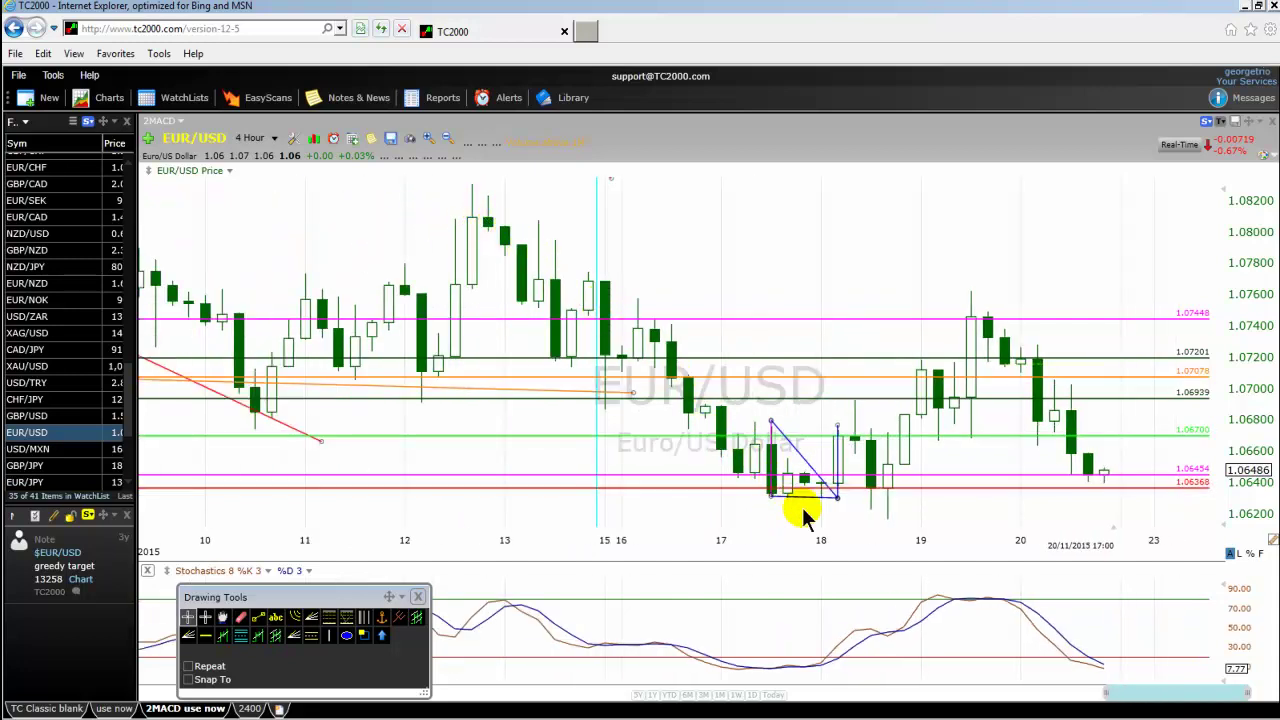
scroll(643, 451, "down", 3)
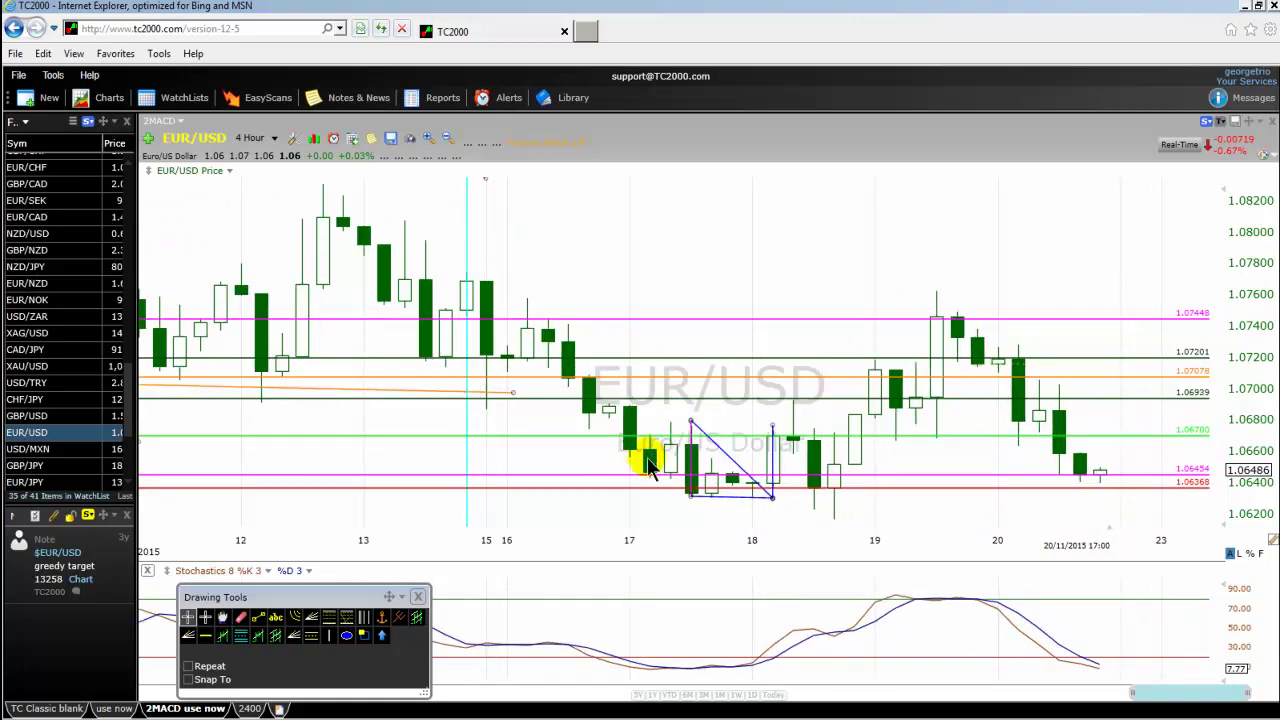
scroll(590, 478, "down", 2)
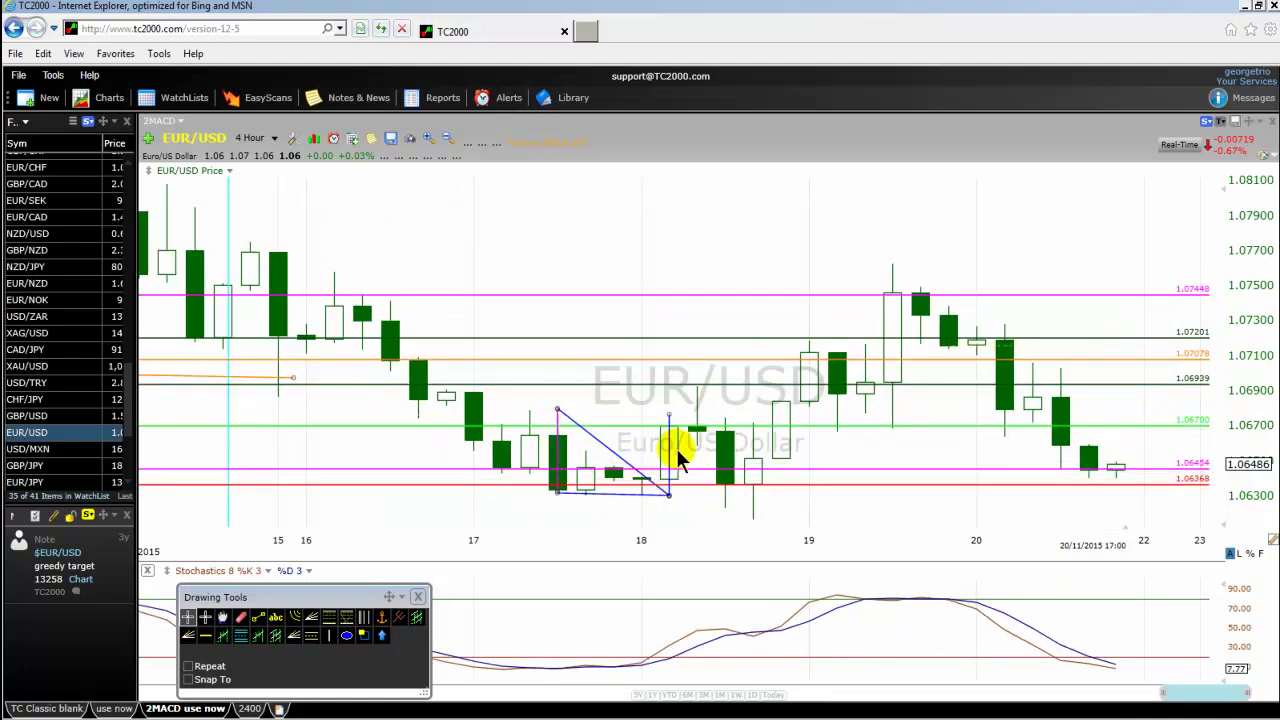
mouse_move(668, 455)
left_mouse_down()
mouse_move(562, 456)
mouse_move(663, 436)
mouse_move(668, 447)
left_mouse_up()
left_click_drag(670, 447, 668, 447)
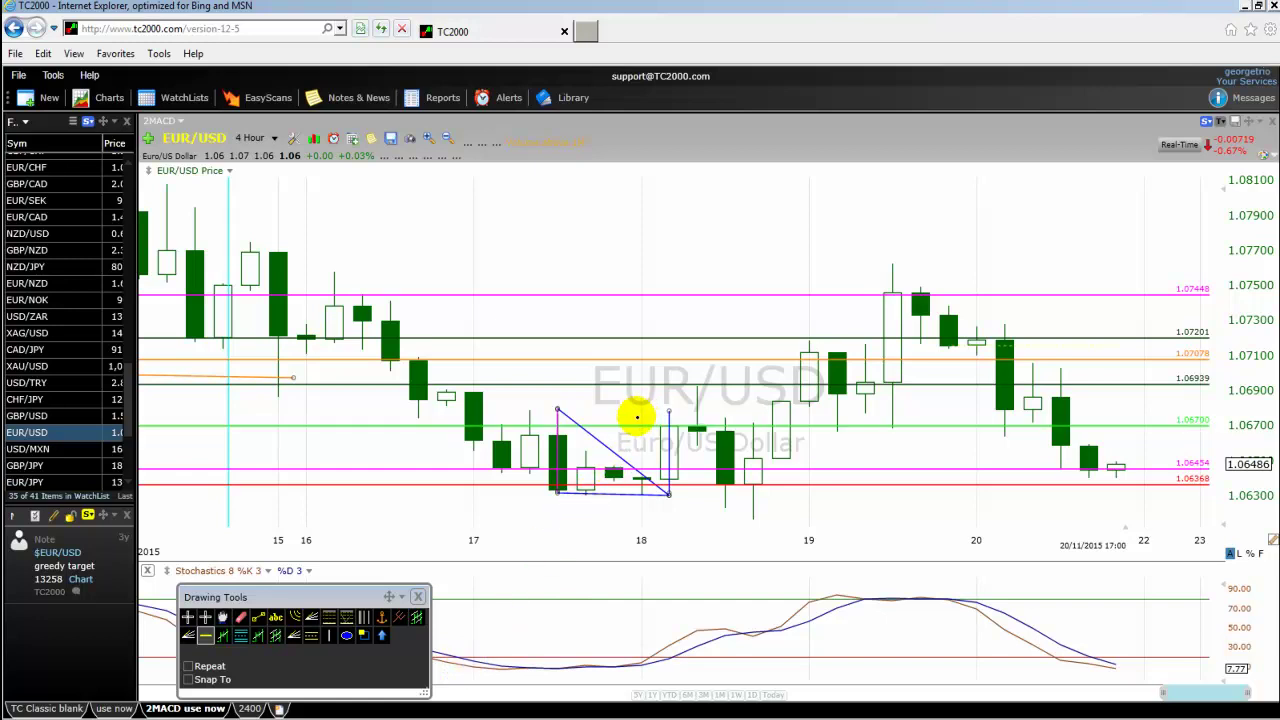
- Place a horizontal line at about 1.06776 near the top of the vertical blue line and color it red
left_click(636, 413)
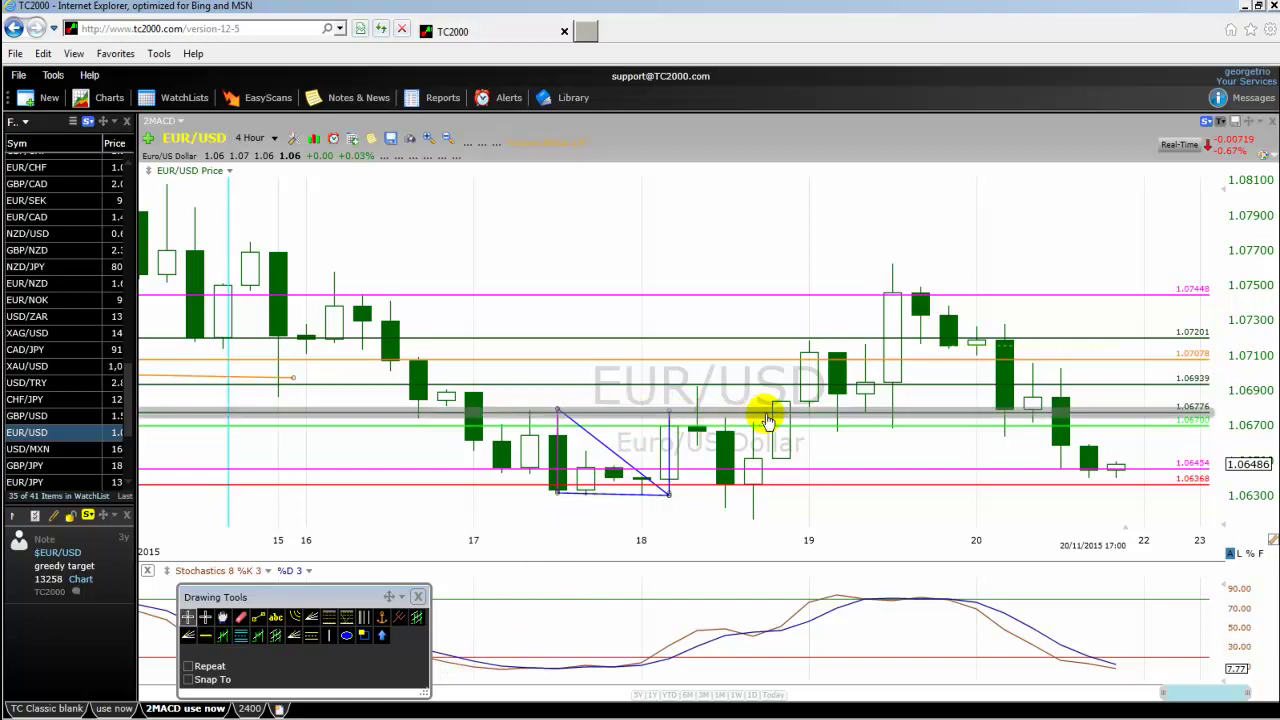
right_click(820, 420)
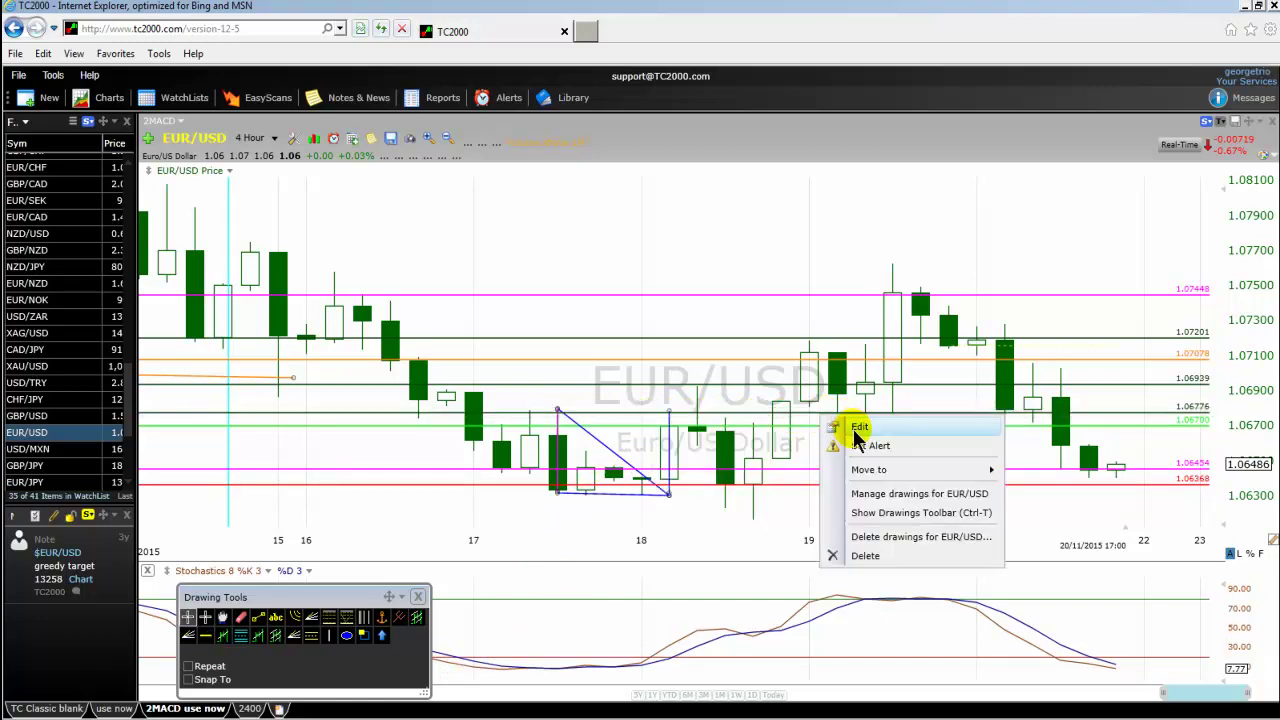
left_click(852, 428)
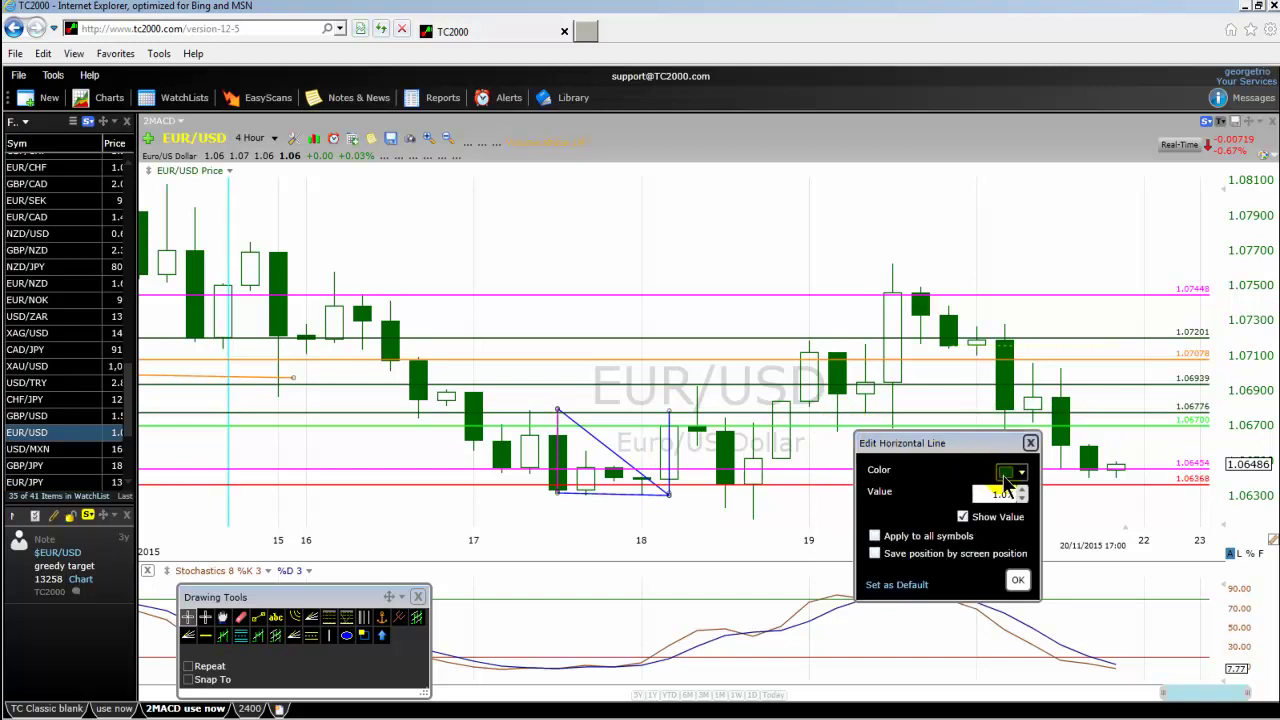
left_click(1006, 473)
left_click(1034, 580)
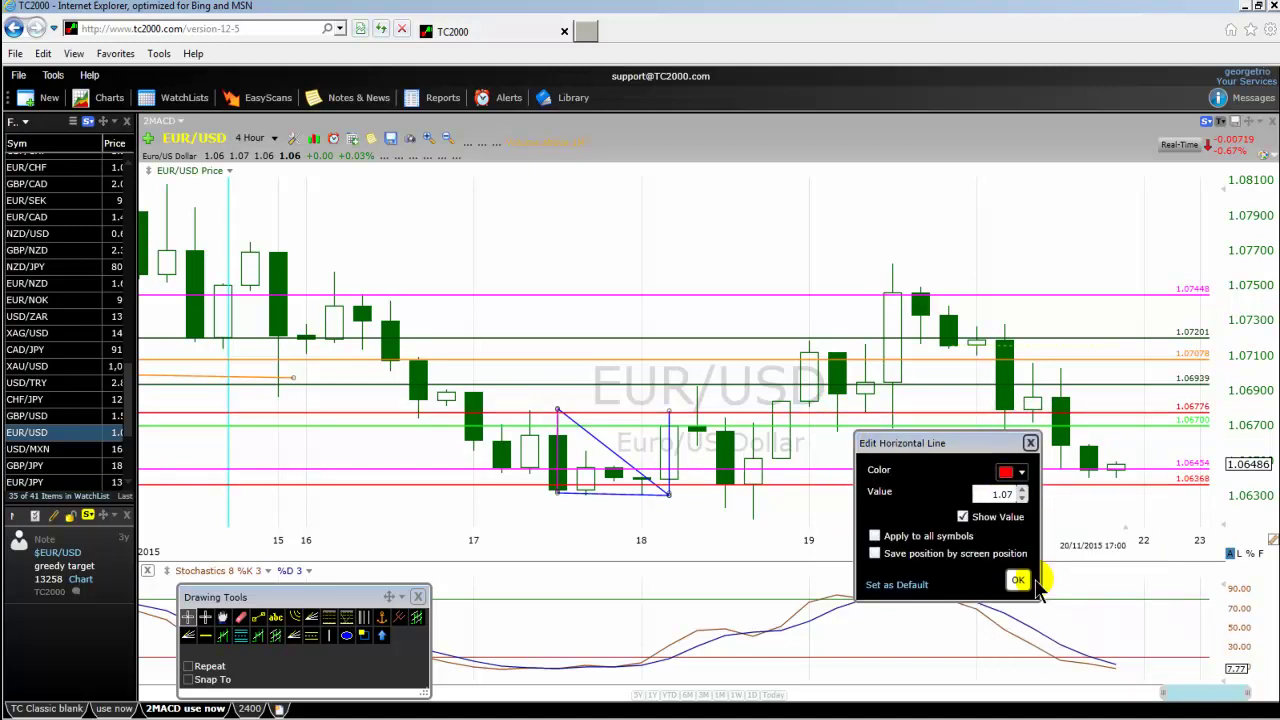
left_click(1020, 582)
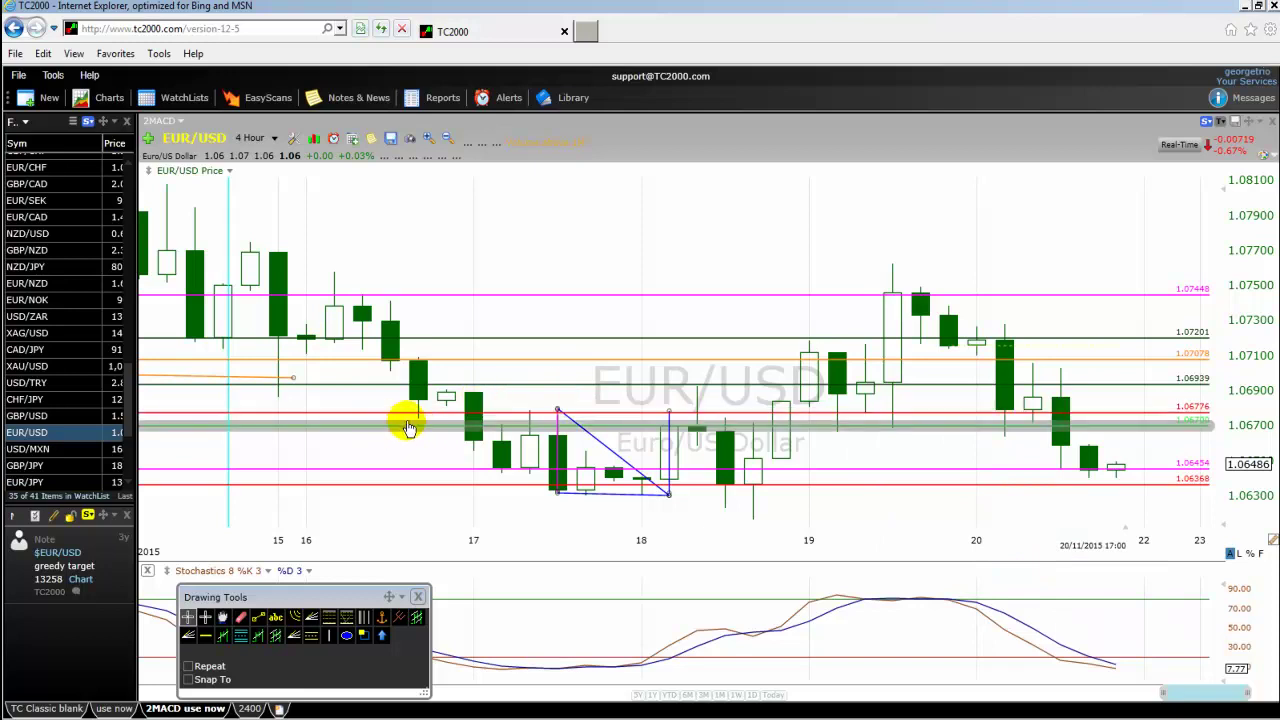
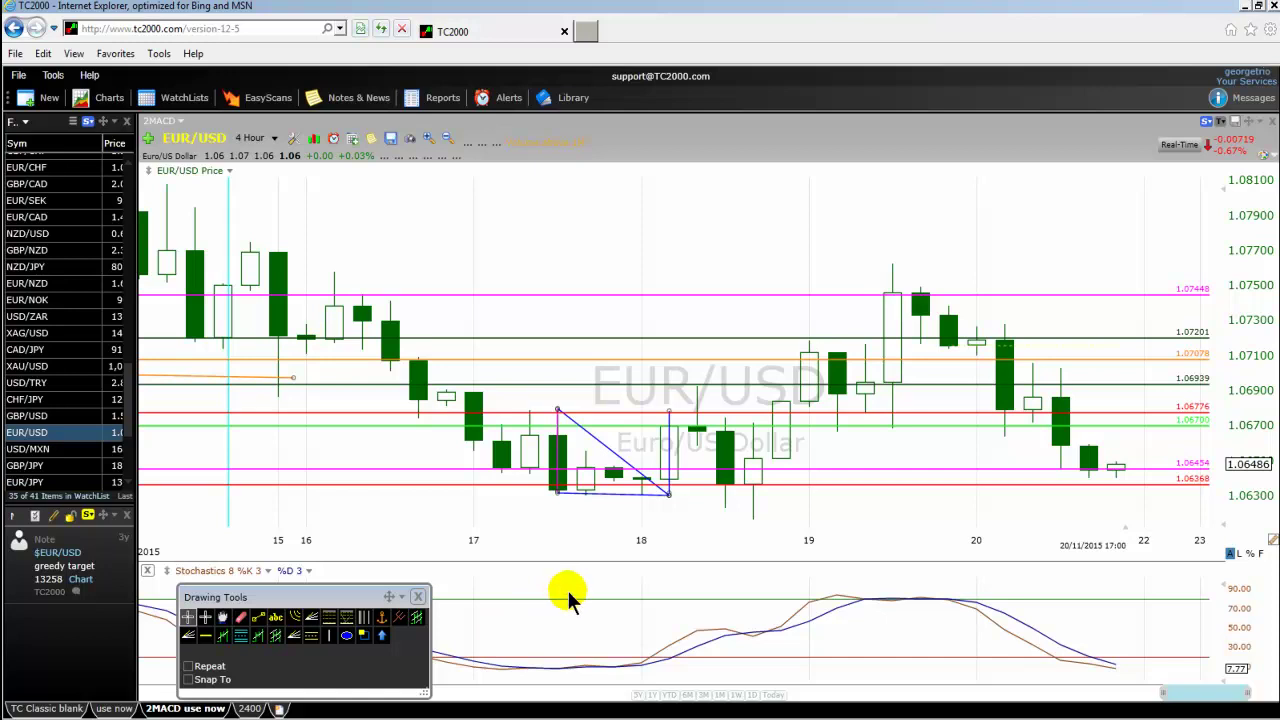
- Shift the upper red line to about 1.06781 and draw a Fibonacci retracement down the vertical blue line to about 1.06312
mouse_move(676, 416)
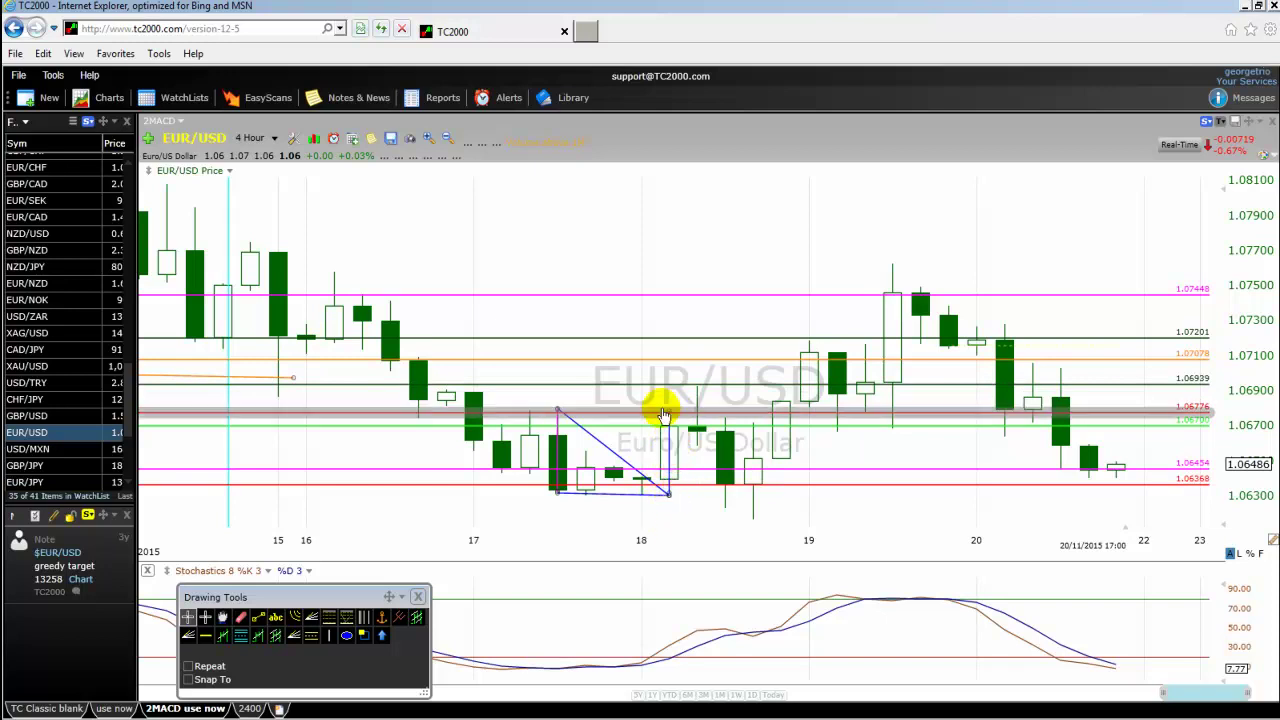
left_click_drag(669, 410, 669, 493)
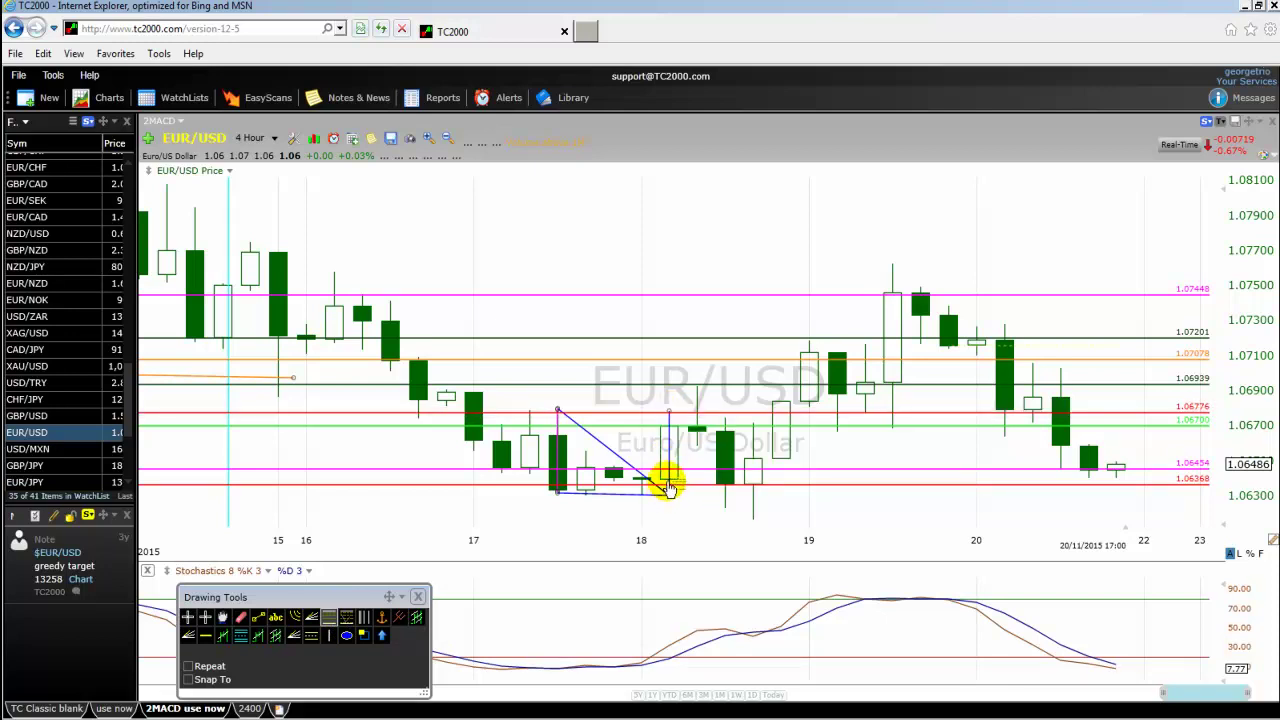
mouse_move(670, 420)
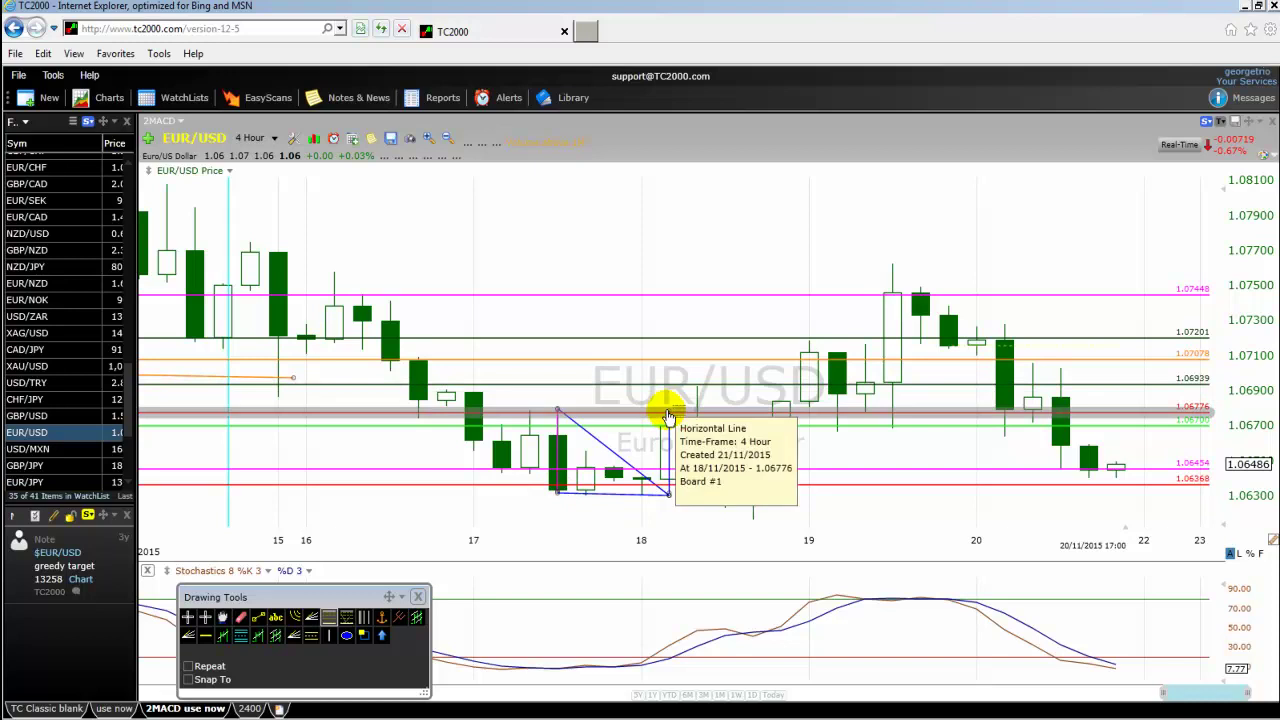
left_click_drag(668, 413, 671, 498)
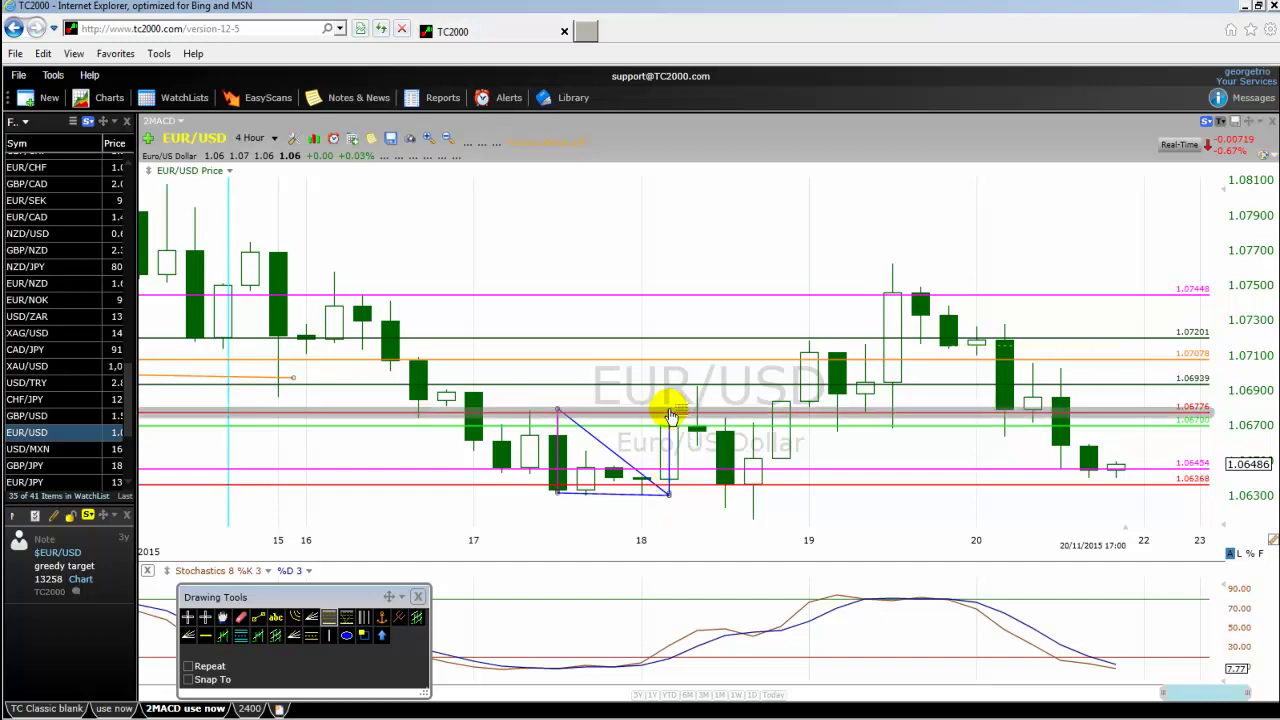
mouse_move(671, 412)
left_mouse_down()
mouse_move(669, 500)
mouse_move(663, 400)
mouse_move(669, 415)
left_mouse_up()
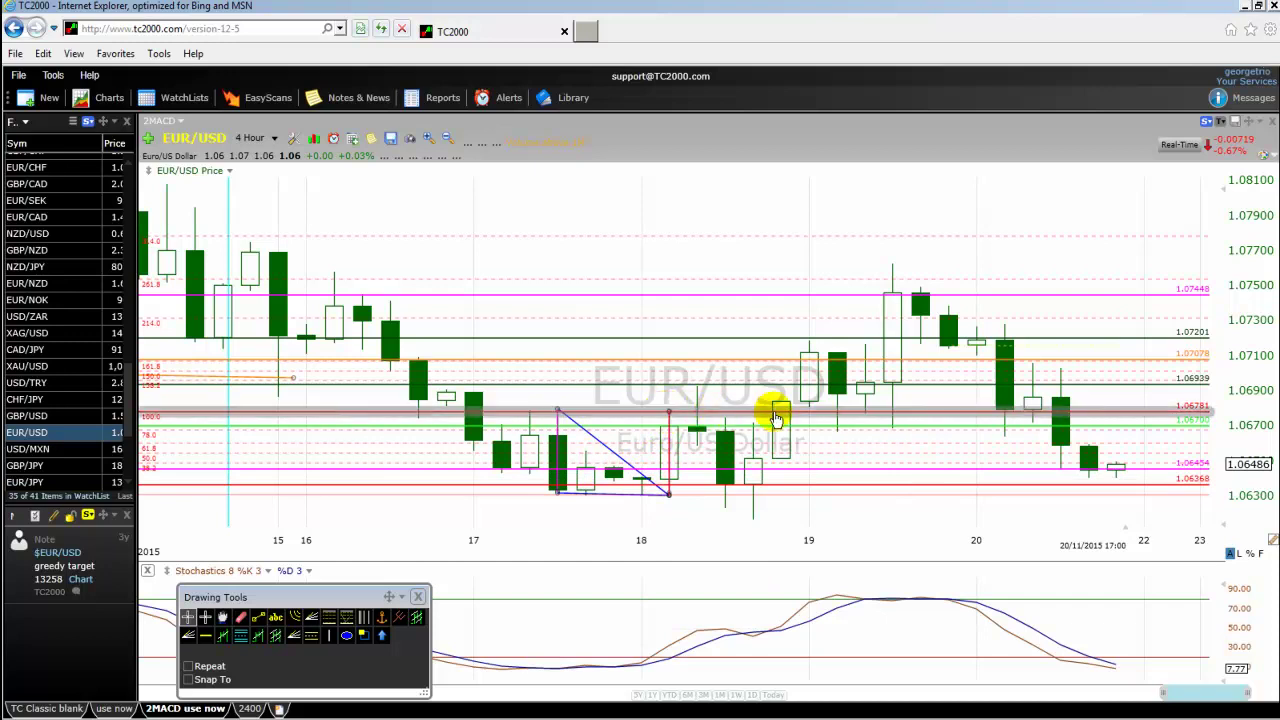
- Move the dark green horizontal line at 1.06939 up to just above the orange 1.07078 line
mouse_move(776, 418)
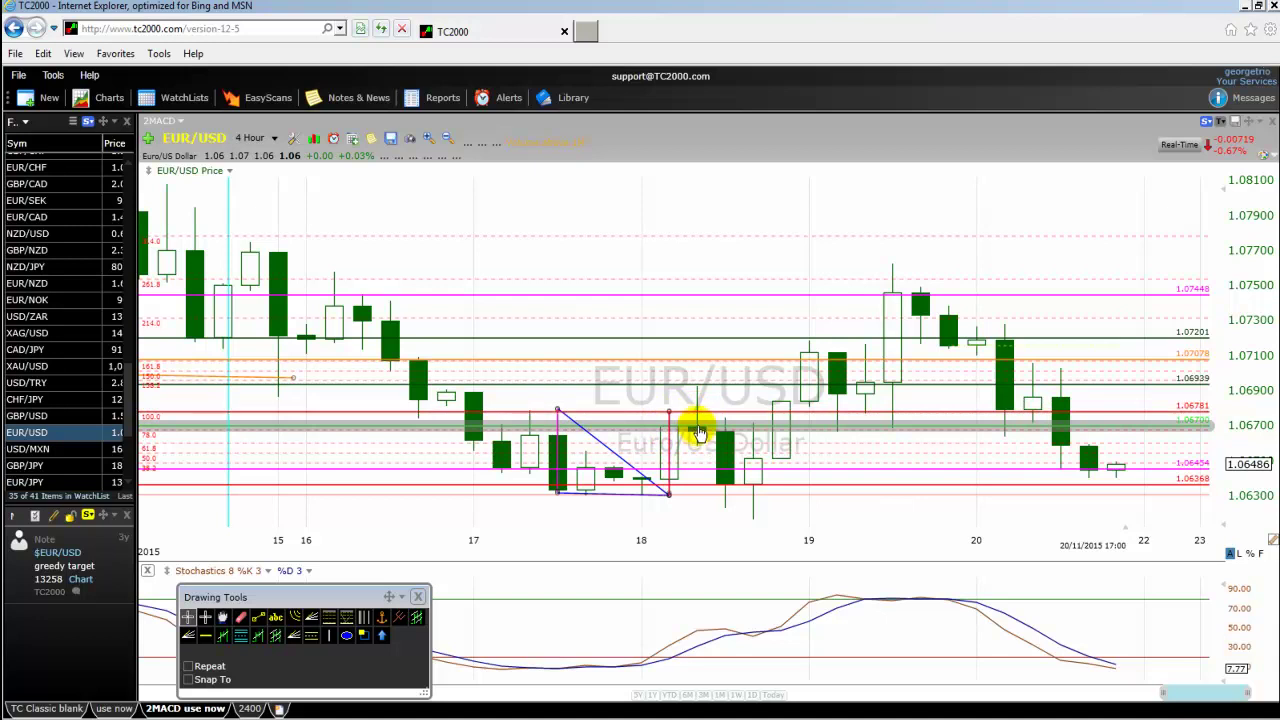
mouse_move(698, 418)
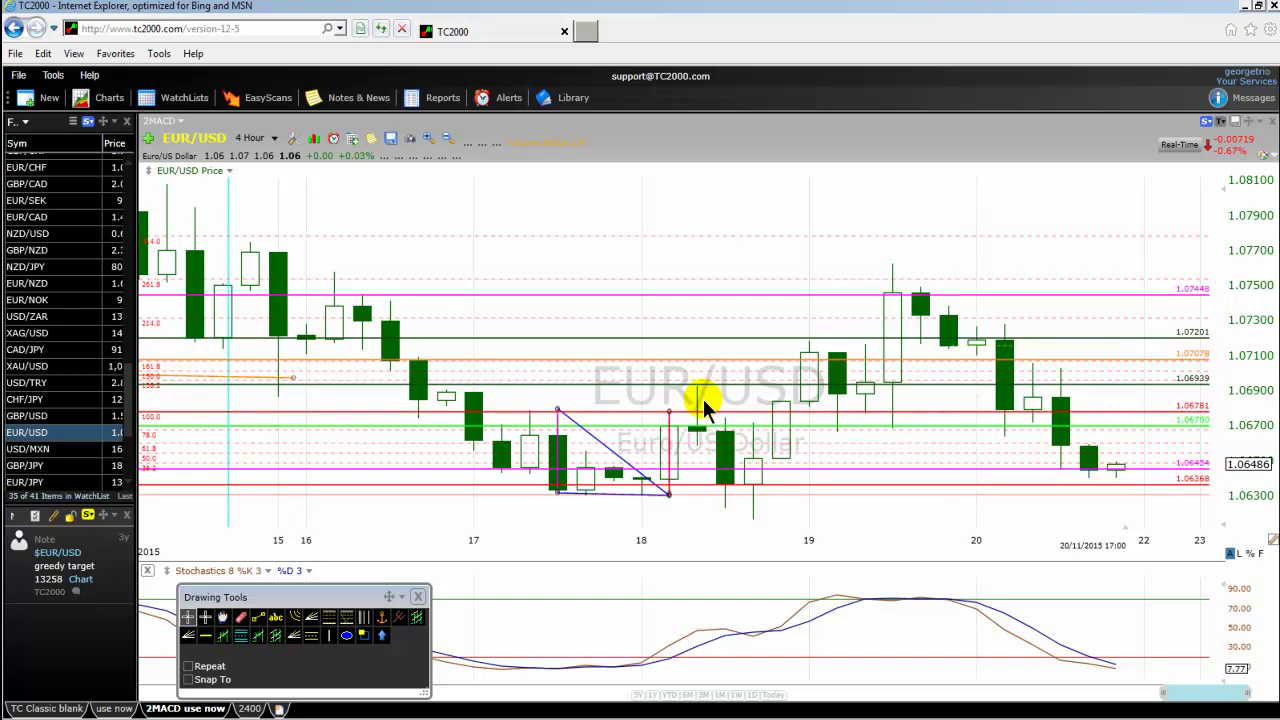
mouse_move(705, 412)
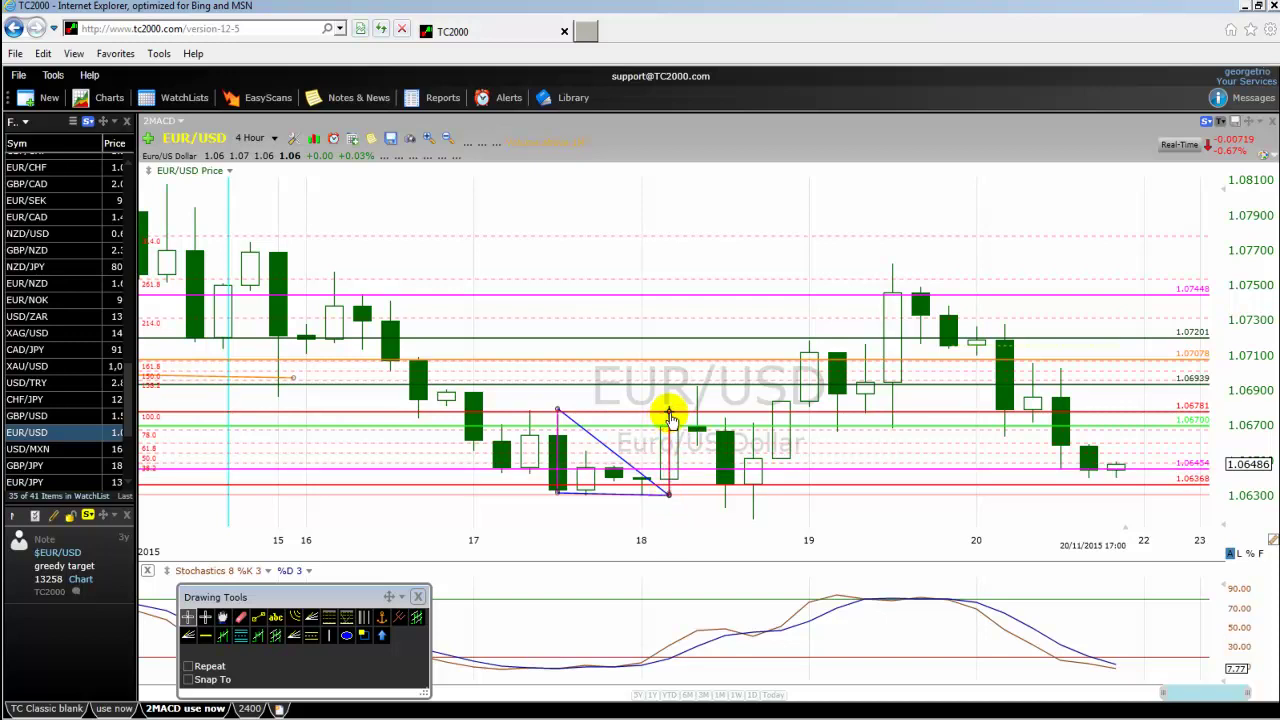
mouse_move(675, 389)
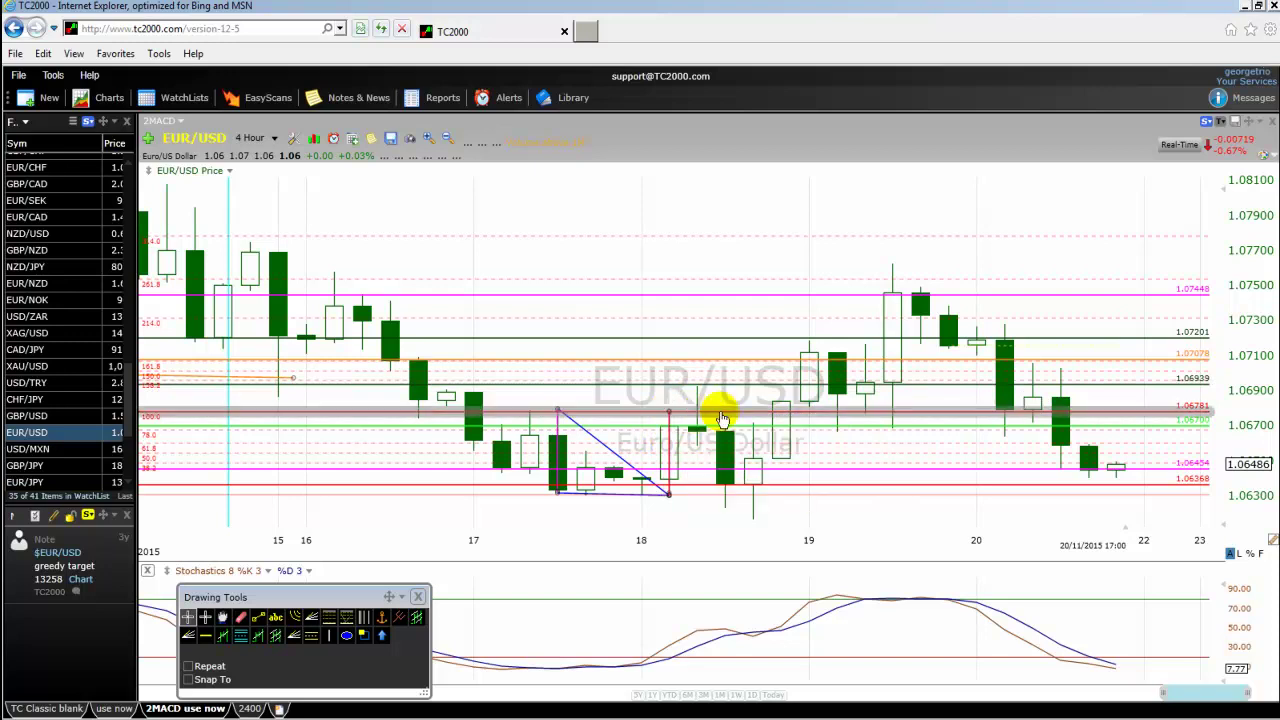
scroll(600, 438, "up", 3)
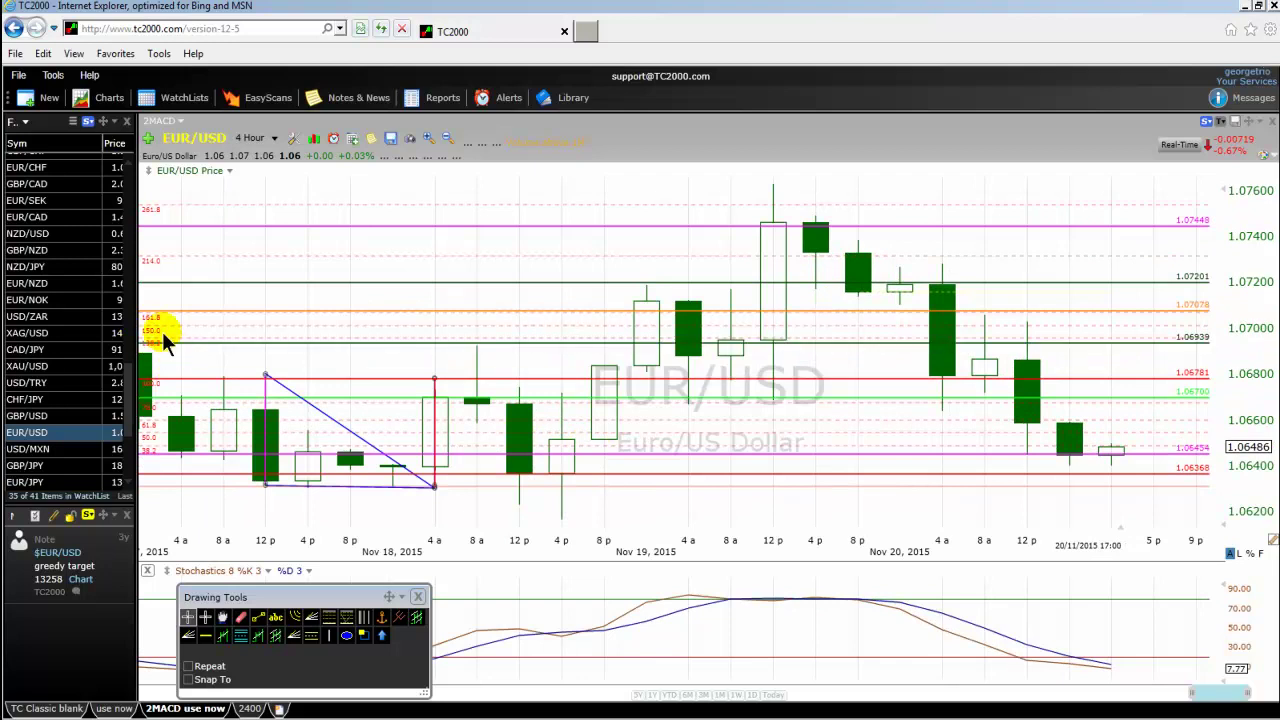
left_click_drag(429, 341, 423, 308)
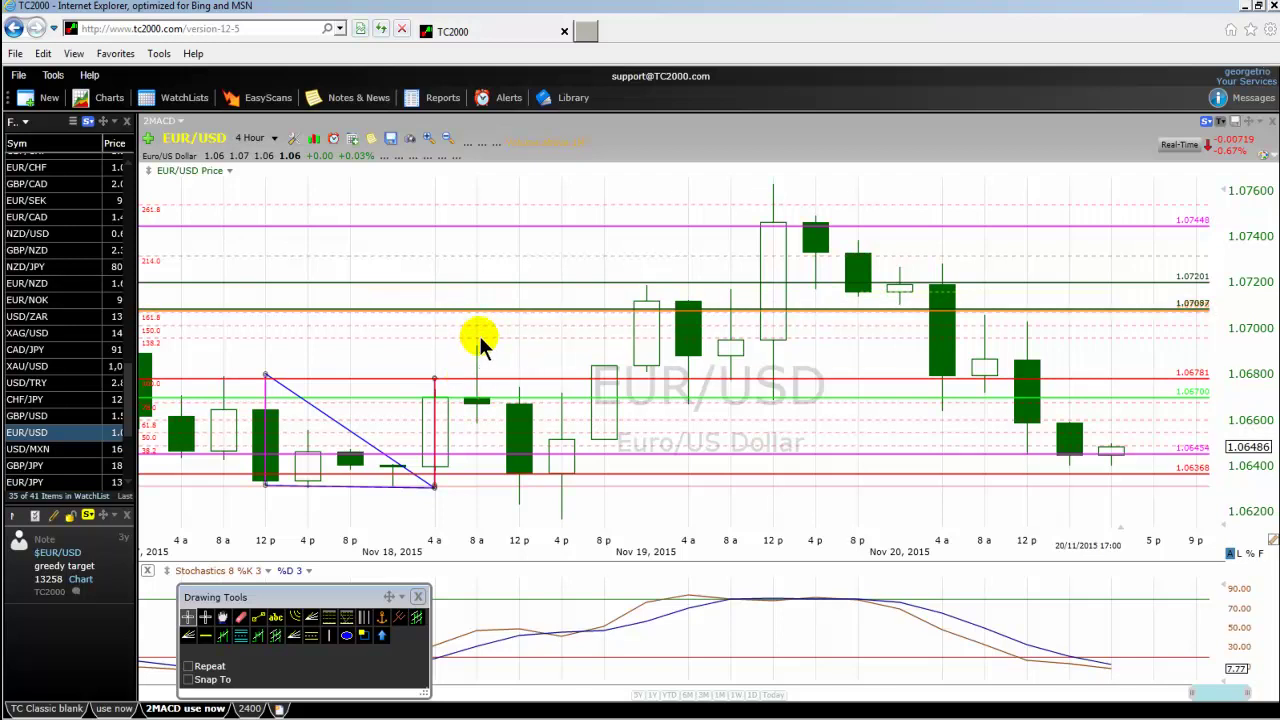
scroll(378, 365, "down", 1)
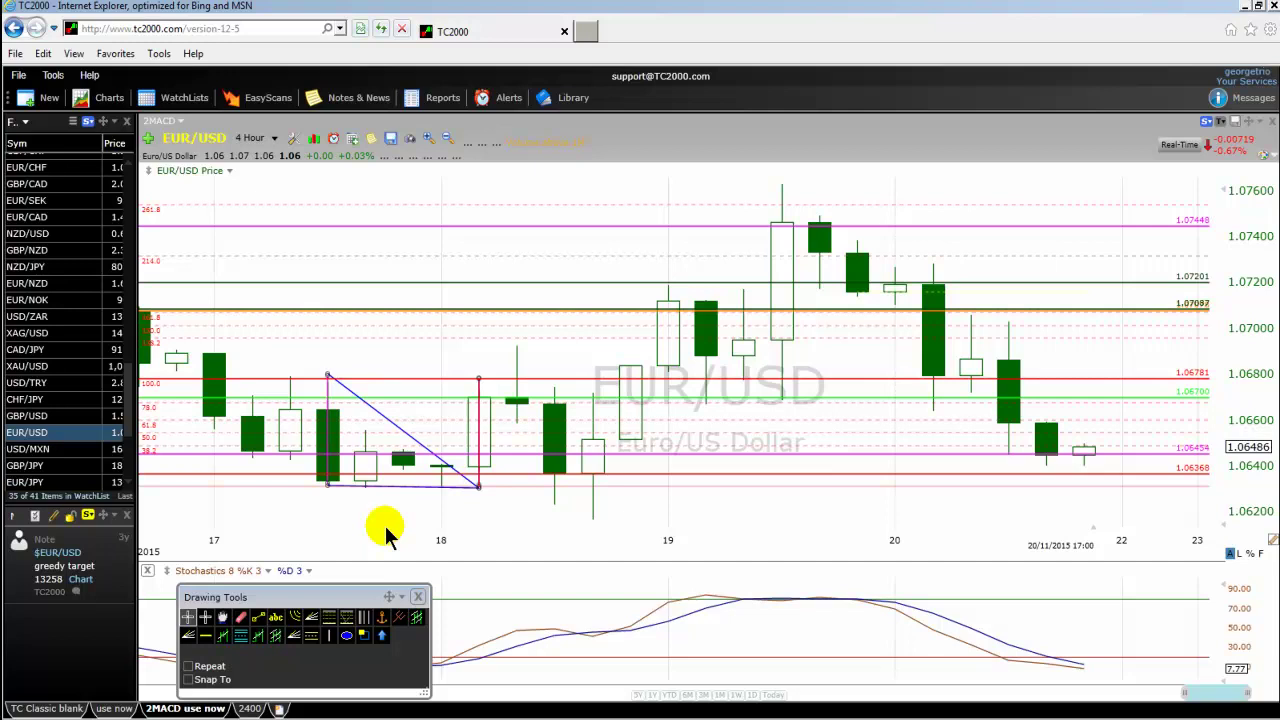
mouse_move(480, 412)
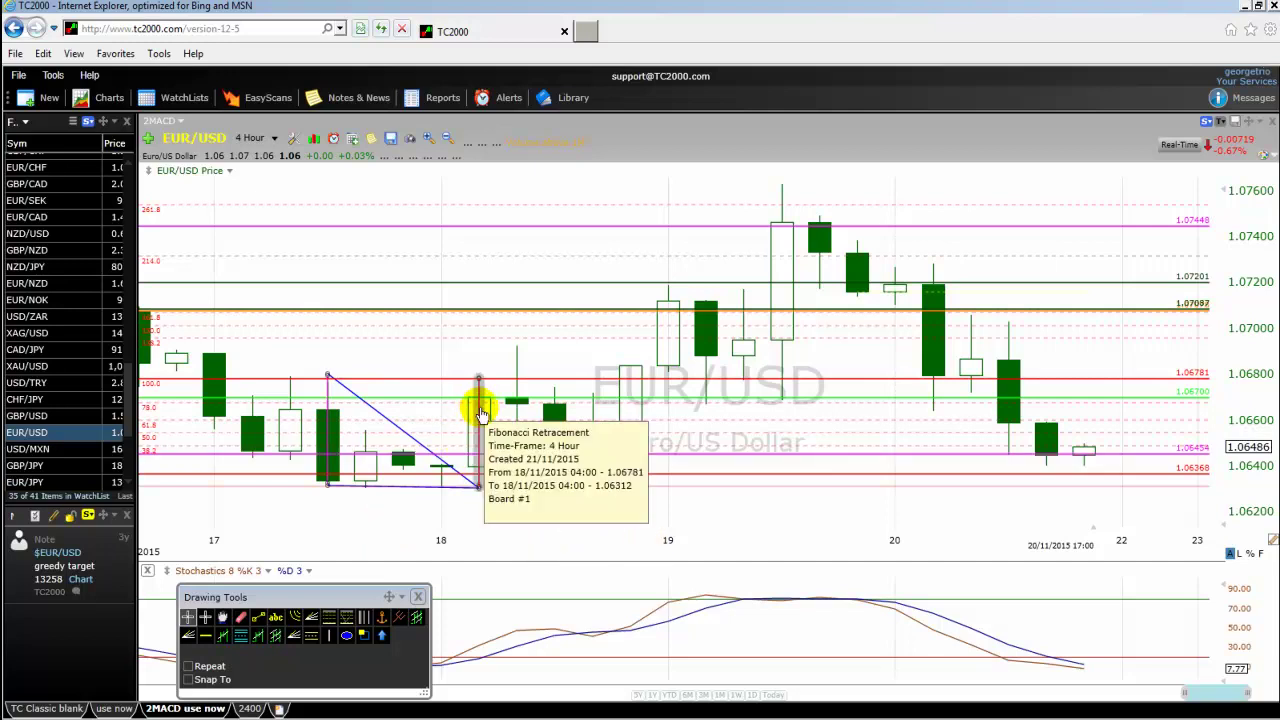